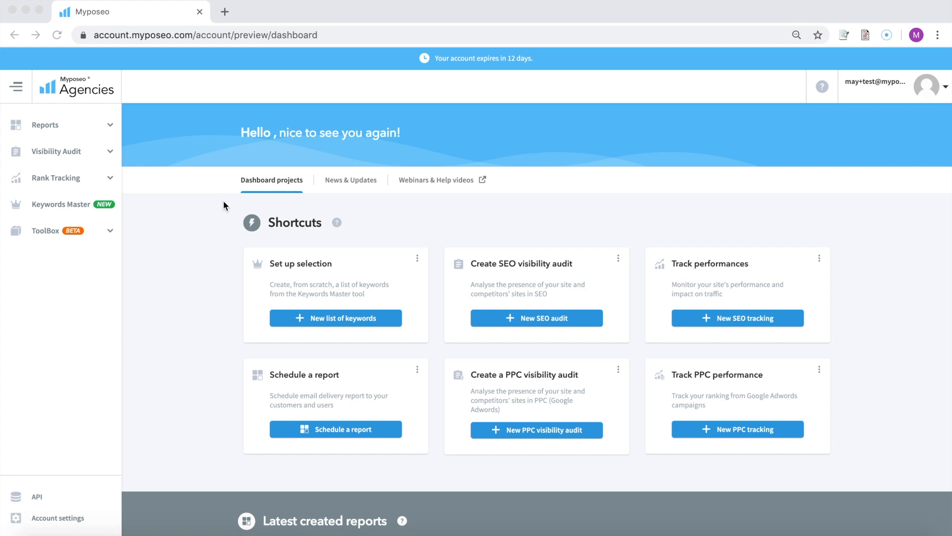
Step: Start a new selection in Keywords Master, name it Hugo Boss and keep it in the Unclassified group
{"action": "left_click", "coordinate": [69, 204]}
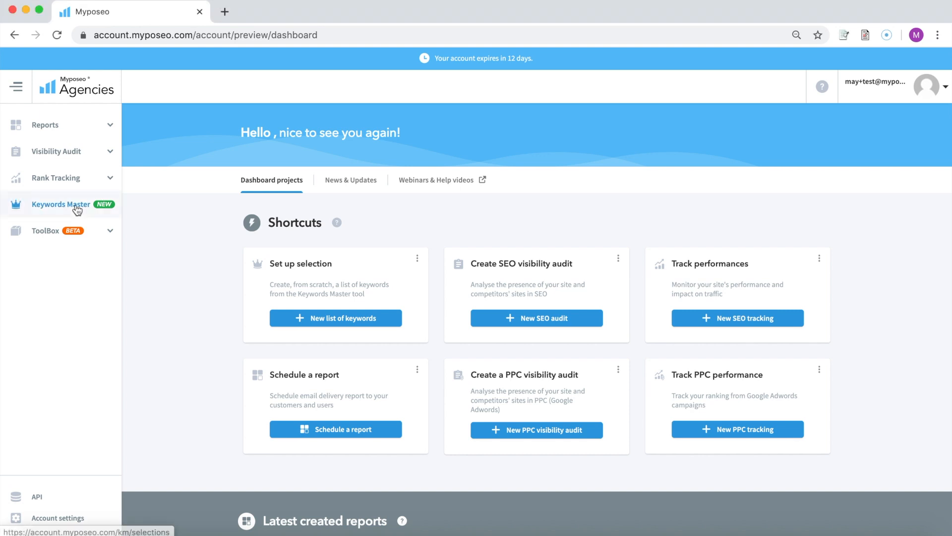
{"action": "left_click", "coordinate": [76, 207]}
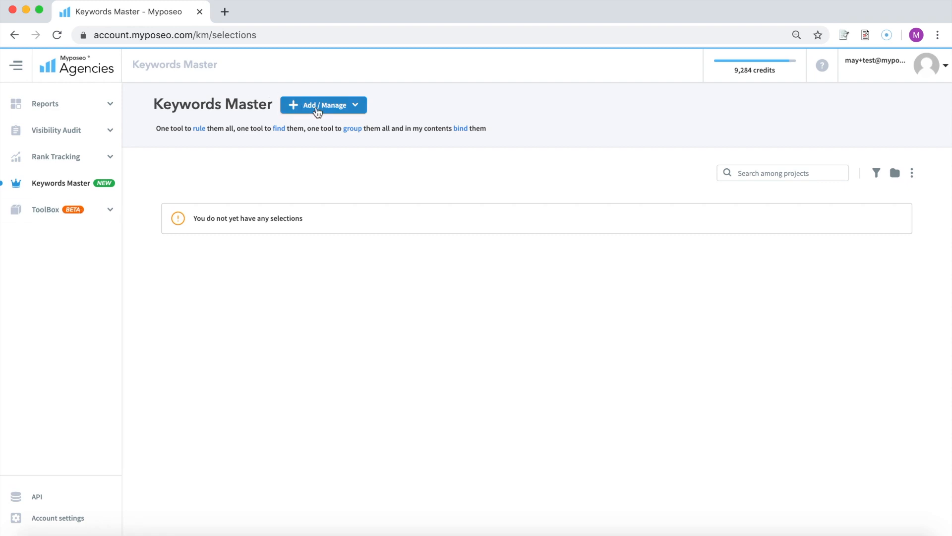
{"action": "left_click", "coordinate": [316, 108]}
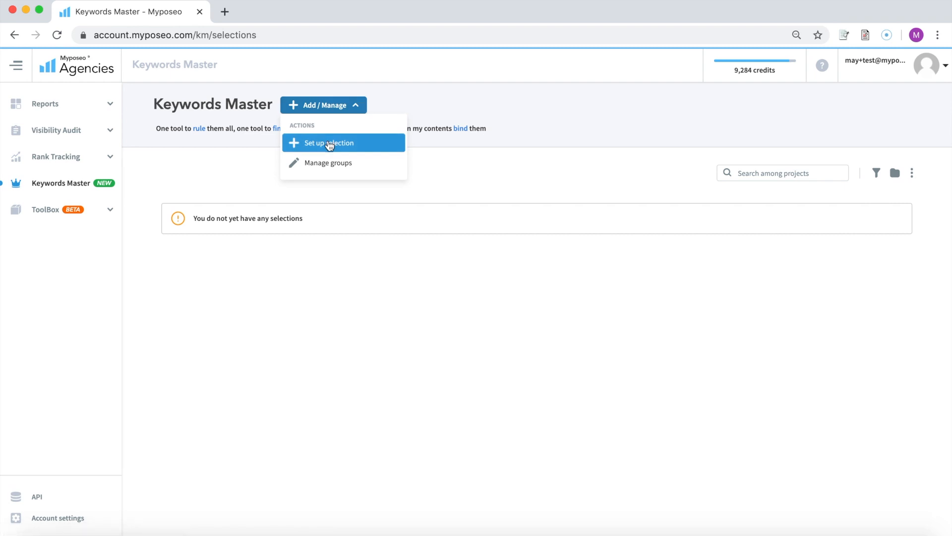
{"action": "left_click", "coordinate": [329, 145]}
{"action": "left_click", "coordinate": [374, 152]}
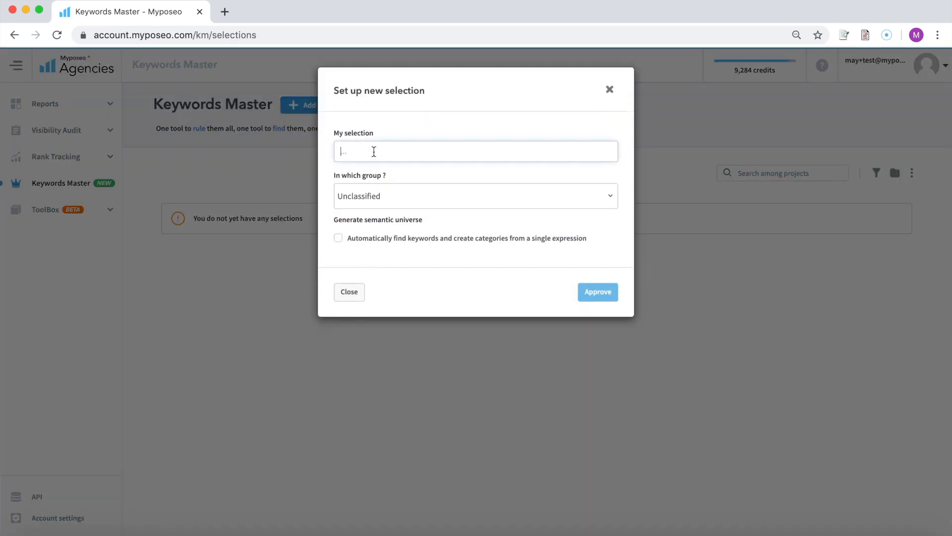
{"action": "type", "text": "Hugo "}
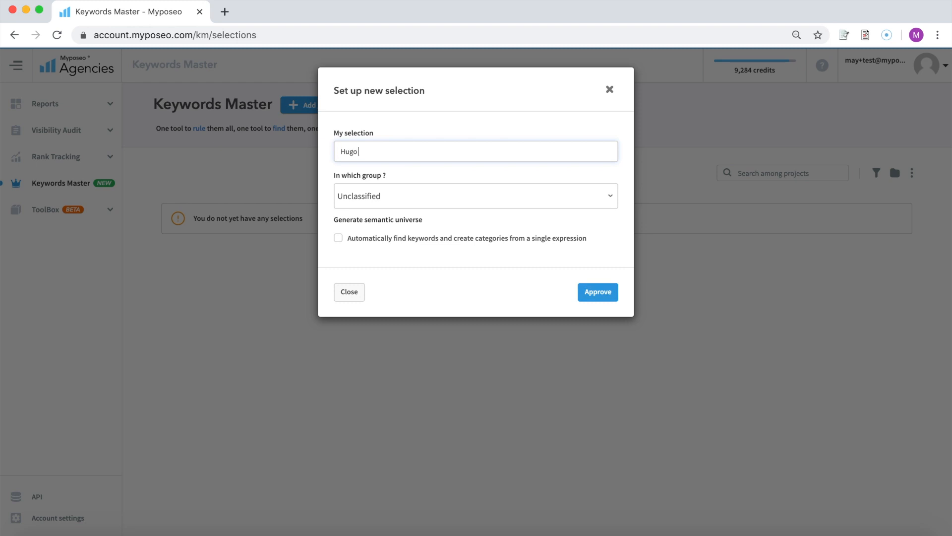
{"action": "type", "text": "Boss"}
{"action": "left_click", "coordinate": [424, 197]}
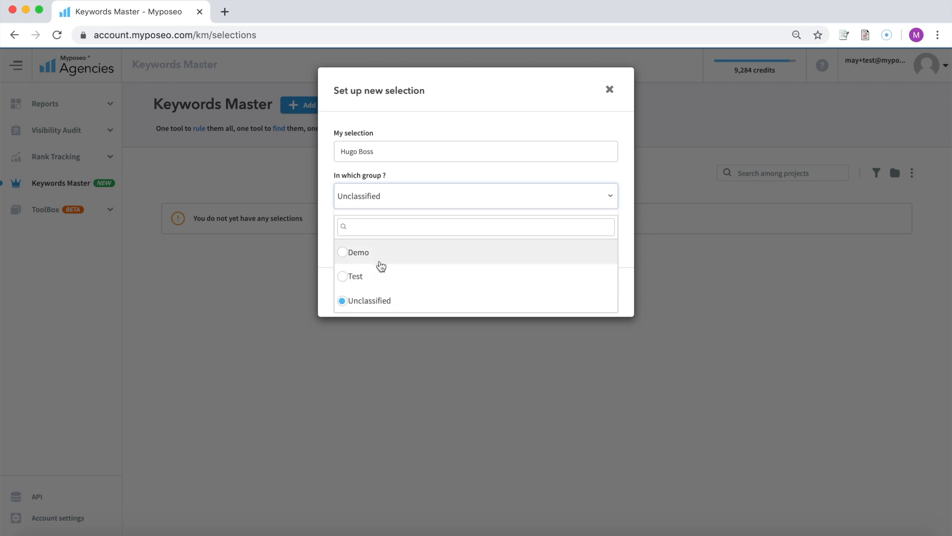
{"action": "left_click", "coordinate": [392, 199]}
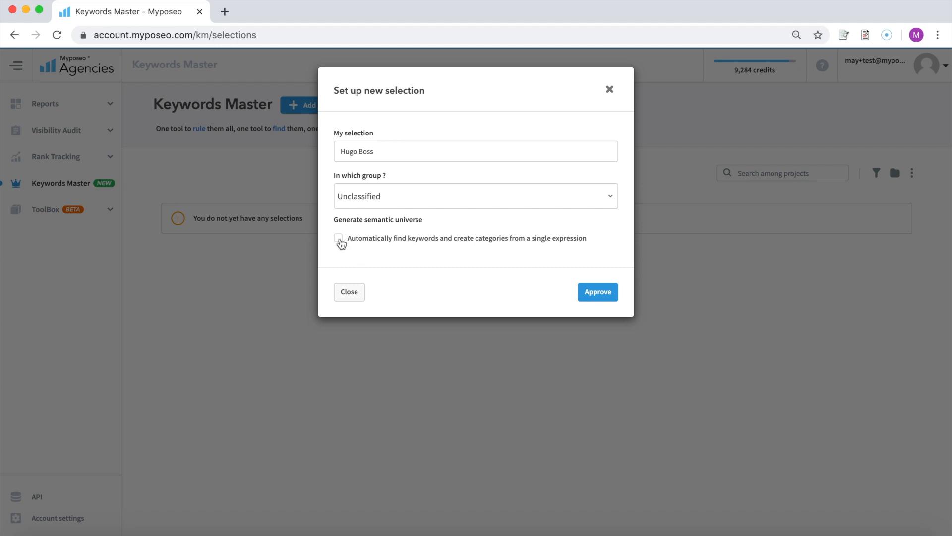
Step: Enable automatic keyword and category generation, replacing the default main expression with men's suits, women's suits, belts and shoes
{"action": "left_click", "coordinate": [338, 239]}
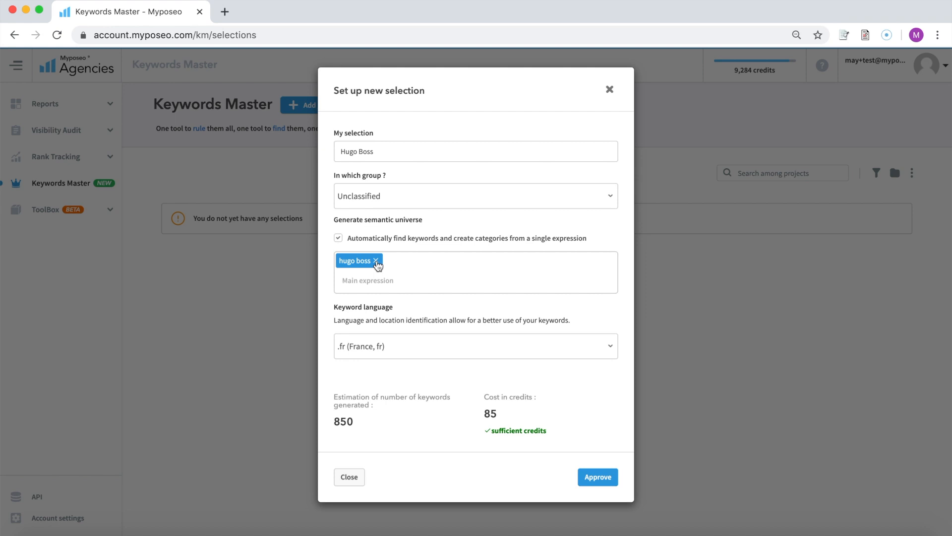
{"action": "left_click", "coordinate": [376, 261]}
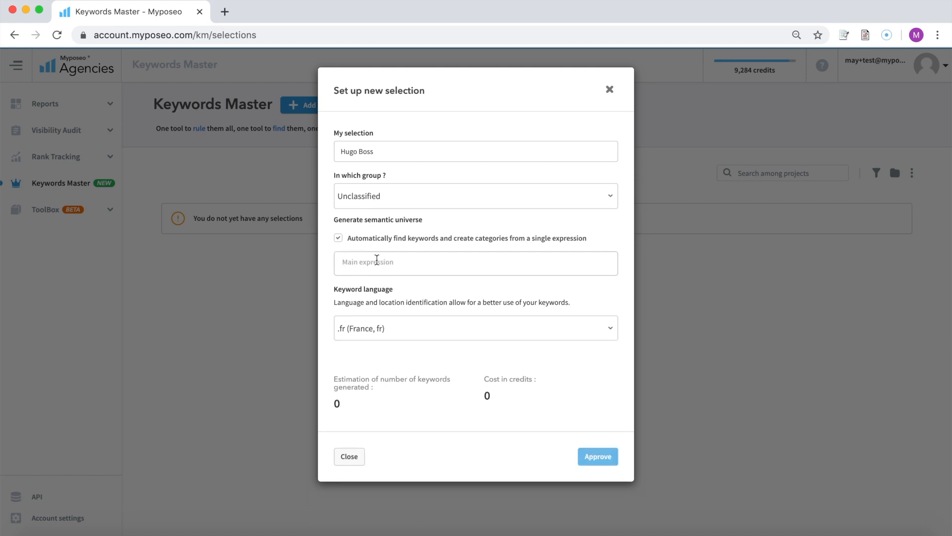
{"action": "type", "text": "men's suits"}
{"action": "key", "text": "Return"}
{"action": "type", "text": "women's suit"}
{"action": "type", "text": "s"}
{"action": "key", "text": "Return"}
{"action": "type", "text": "belts"}
{"action": "key", "text": "Return"}
{"action": "type", "text": "shoe"}
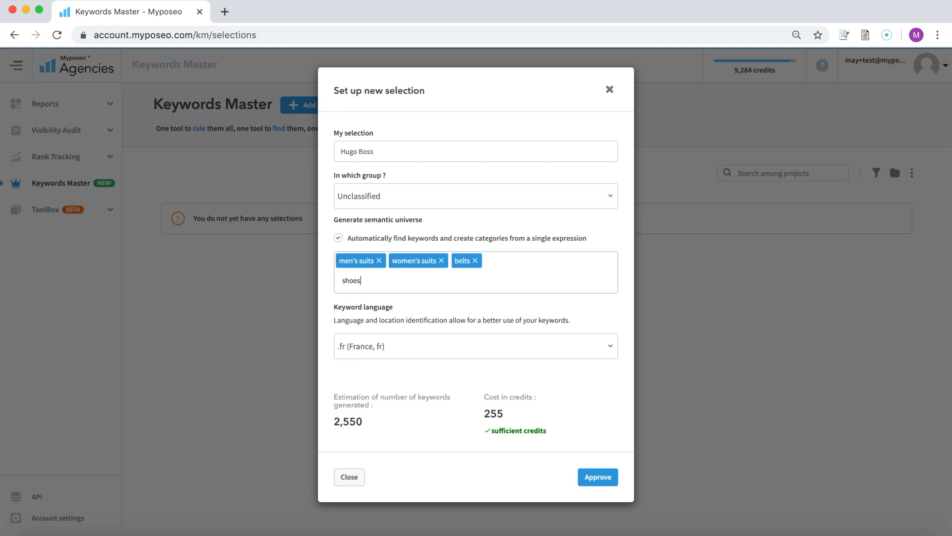
{"action": "key", "text": "Return"}
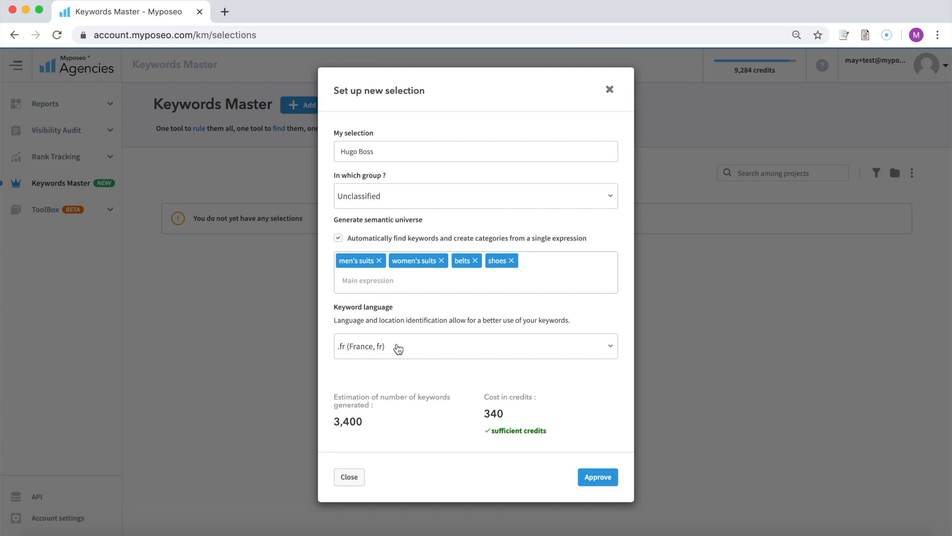
Step: Set the keyword language to .co.uk (United Kingdom, en) and approve the new selection
{"action": "left_click", "coordinate": [398, 348]}
{"action": "type", "text": ".co.uk"}
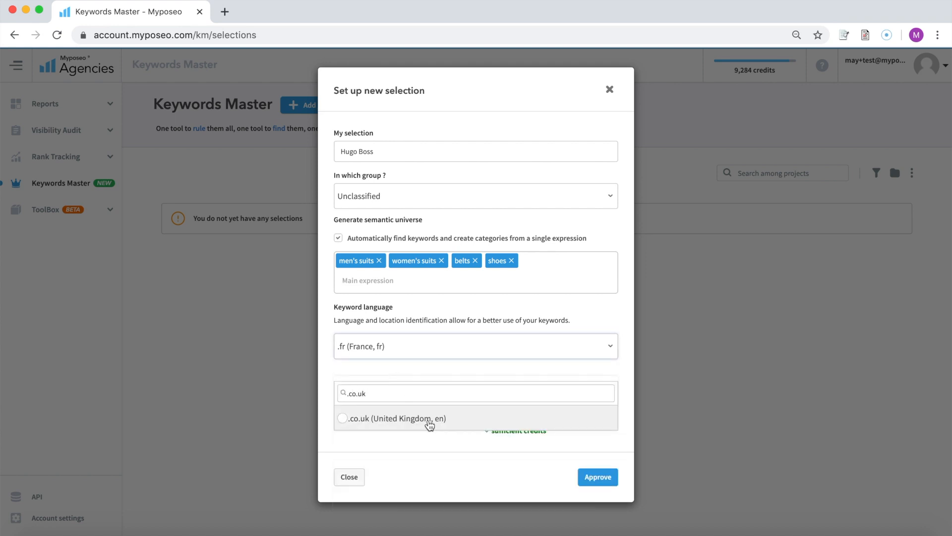
{"action": "left_click", "coordinate": [430, 419]}
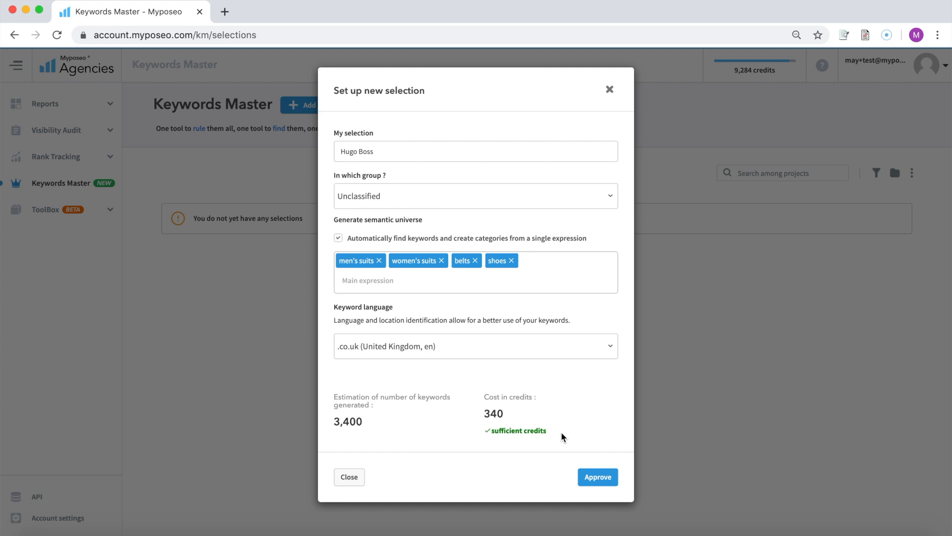
{"action": "left_click", "coordinate": [607, 483]}
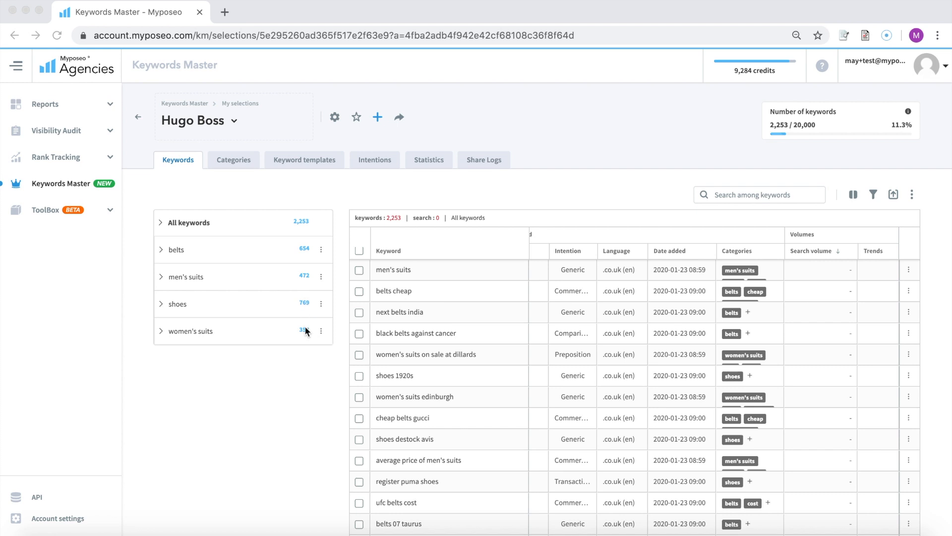
Step: Open the men's suits category and examine its subcategories and generated keywords
{"action": "left_click", "coordinate": [225, 285]}
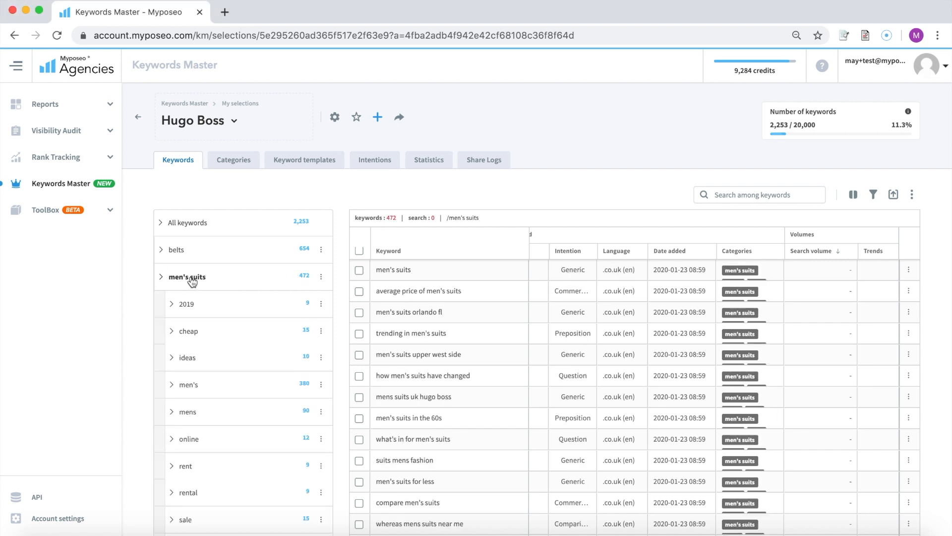
{"action": "scroll", "coordinate": [459, 302], "scroll_direction": "down", "scroll_amount": 3}
{"action": "scroll", "coordinate": [460, 302], "scroll_direction": "up", "scroll_amount": 3}
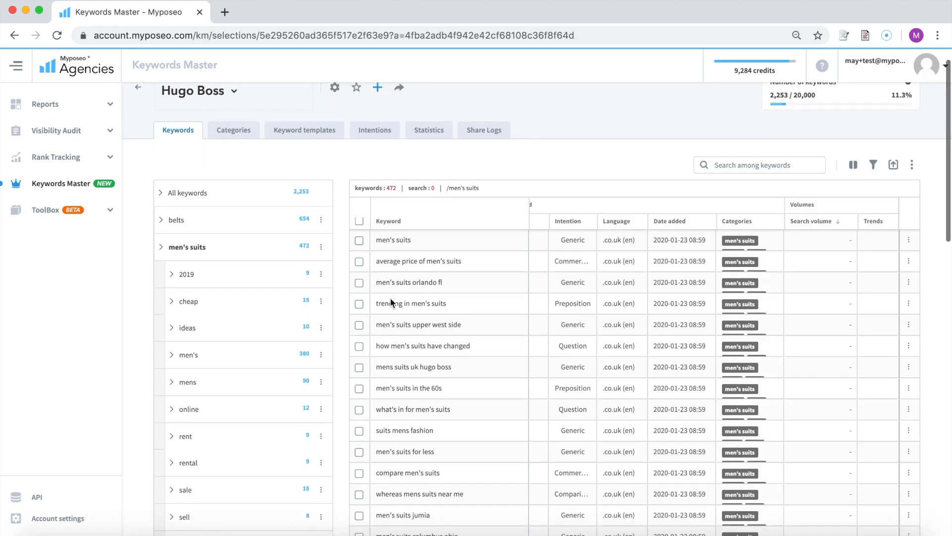
{"action": "scroll", "coordinate": [204, 461], "scroll_direction": "down", "scroll_amount": 2}
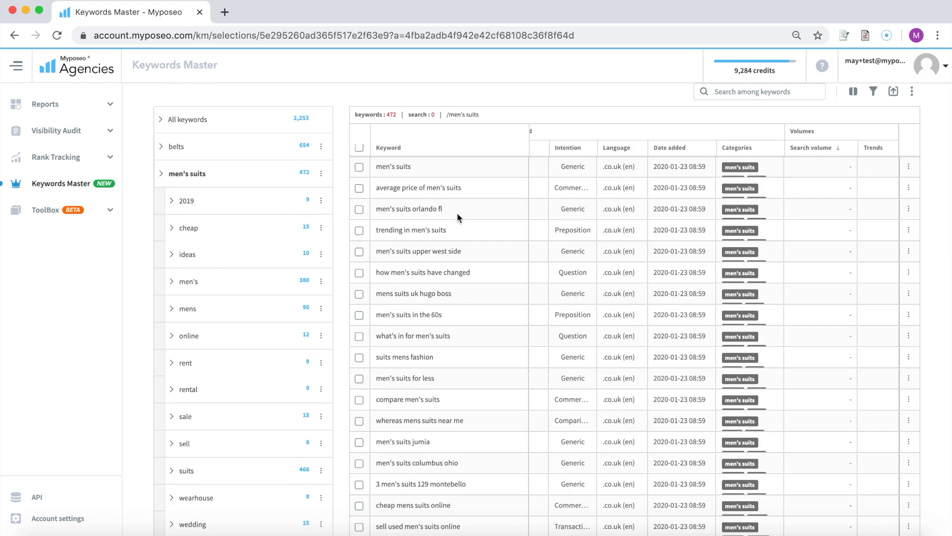
{"action": "scroll", "coordinate": [240, 384], "scroll_direction": "down", "scroll_amount": 1}
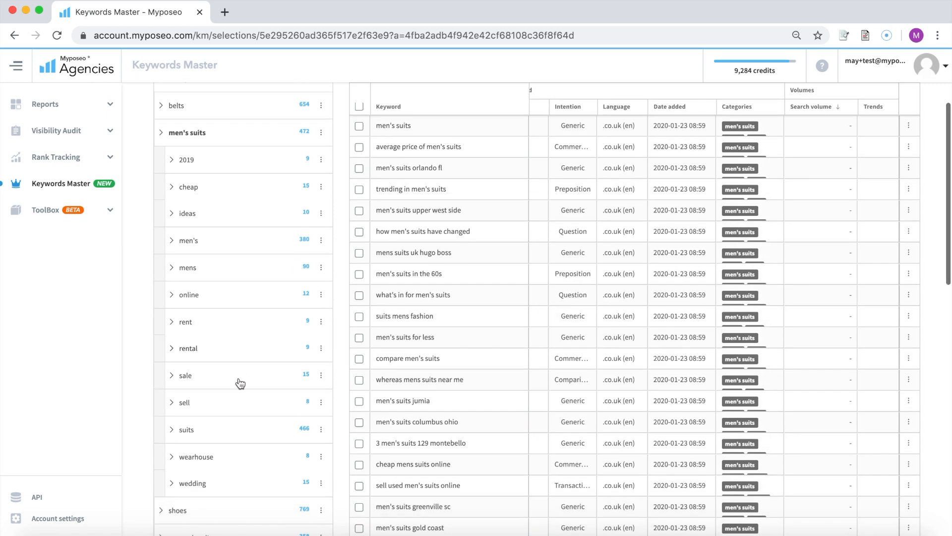
{"action": "scroll", "coordinate": [240, 384], "scroll_direction": "up", "scroll_amount": 1}
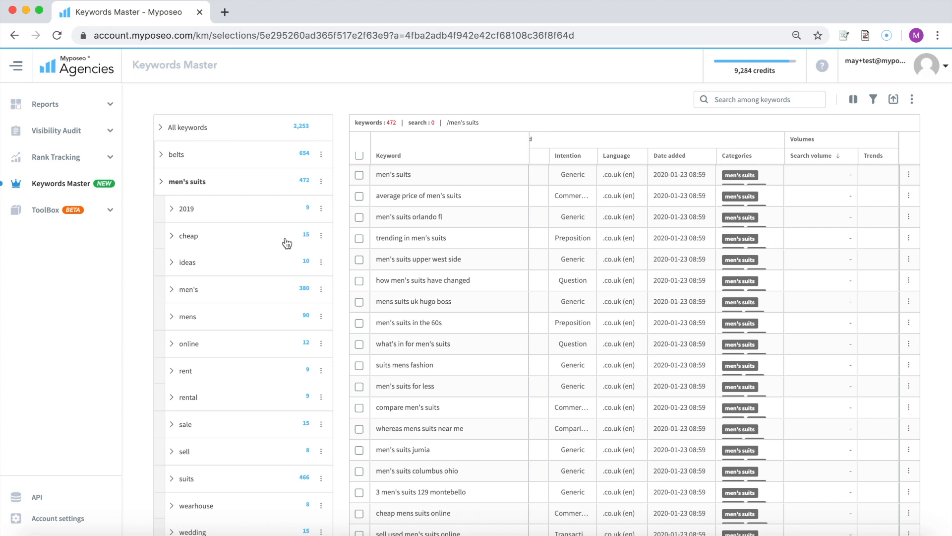
{"action": "scroll", "coordinate": [286, 243], "scroll_direction": "up", "scroll_amount": 1}
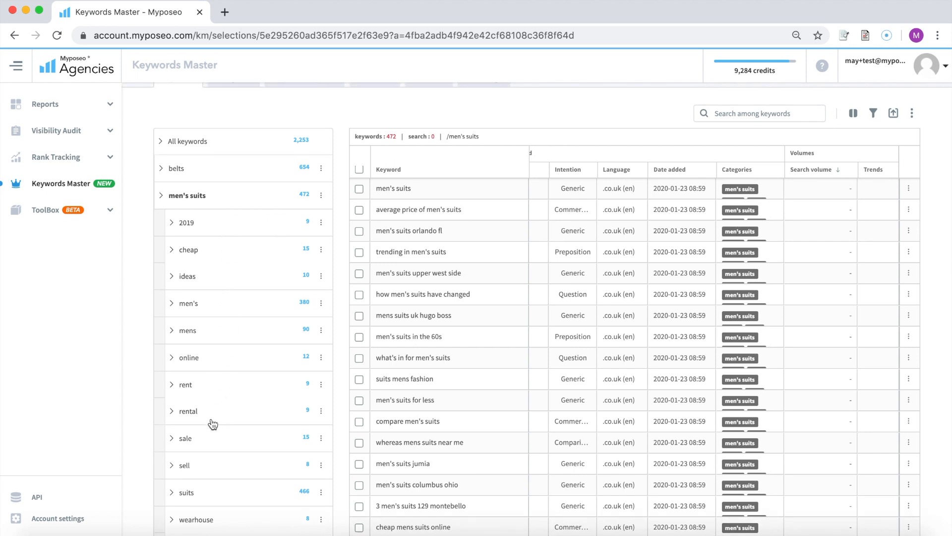
Step: Delete the rent subcategory of men's suits together with all the keywords it contains
{"action": "left_click", "coordinate": [321, 386]}
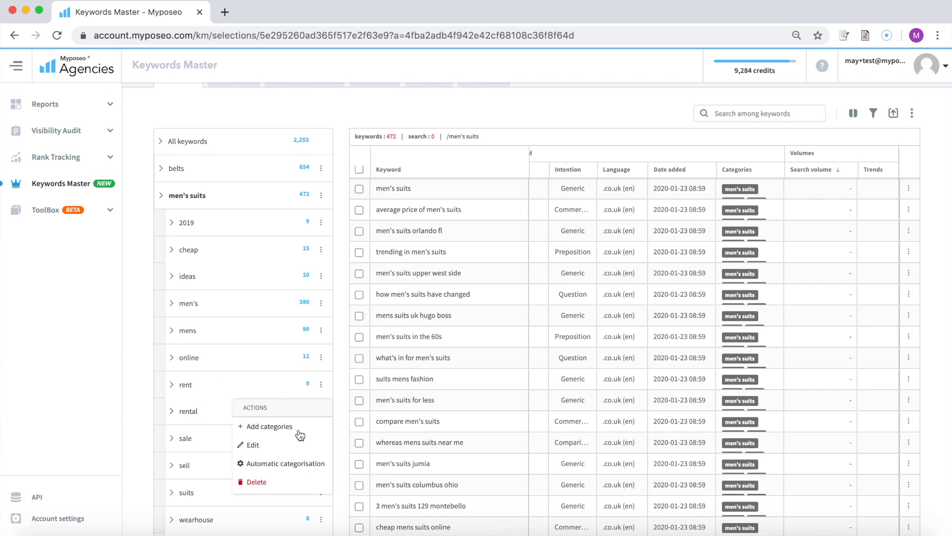
{"action": "left_click", "coordinate": [277, 482]}
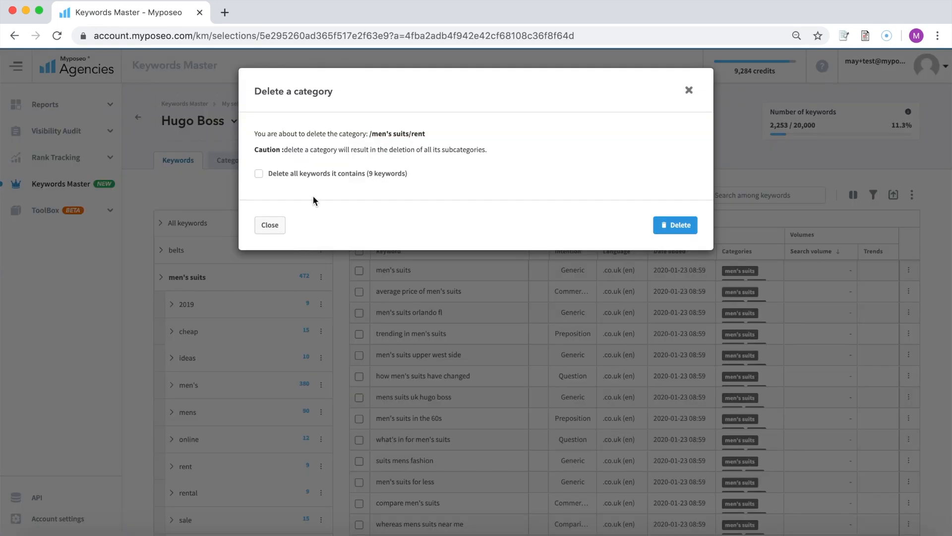
{"action": "left_click", "coordinate": [259, 173]}
{"action": "left_click", "coordinate": [675, 226]}
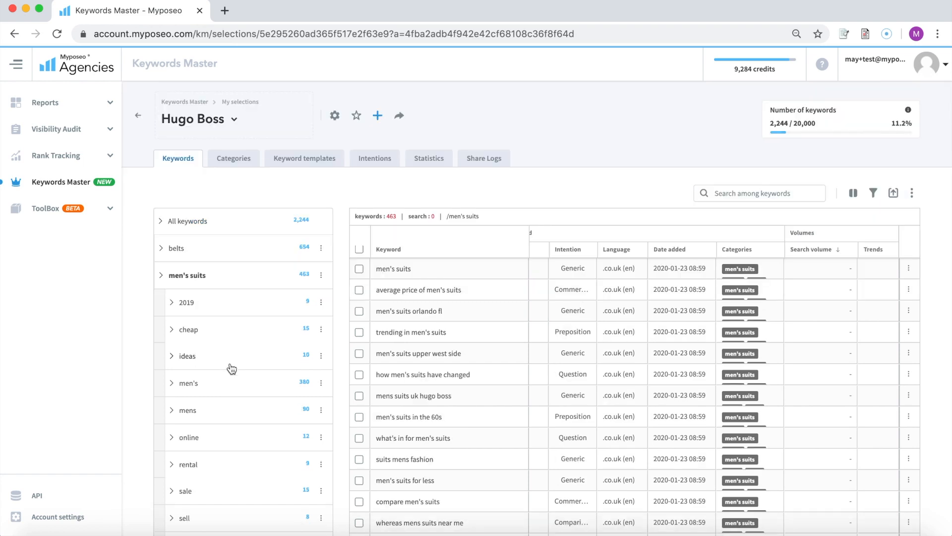
Step: Delete all keywords in the cheap subcategory of men's suits
{"action": "left_click", "coordinate": [228, 320]}
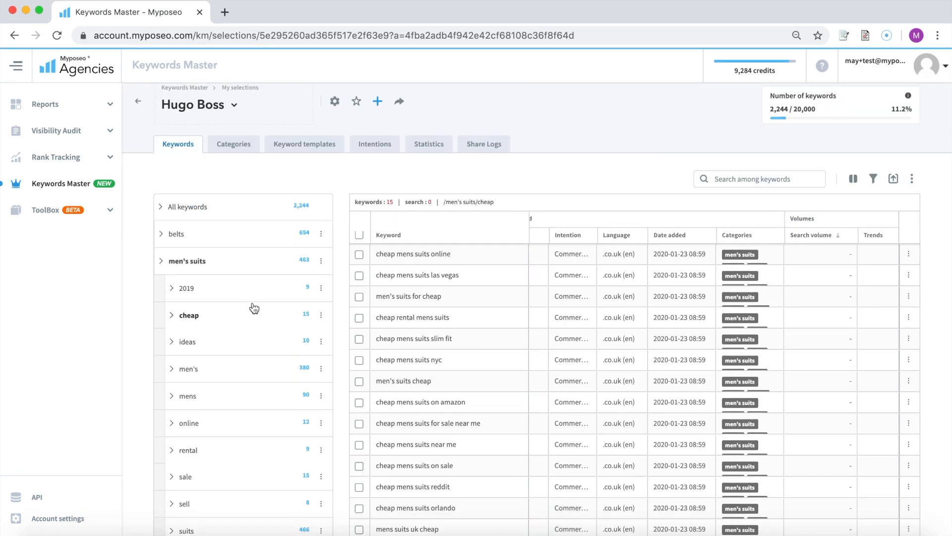
{"action": "scroll", "coordinate": [494, 287], "scroll_direction": "down", "scroll_amount": 3}
{"action": "scroll", "coordinate": [494, 288], "scroll_direction": "up", "scroll_amount": 3}
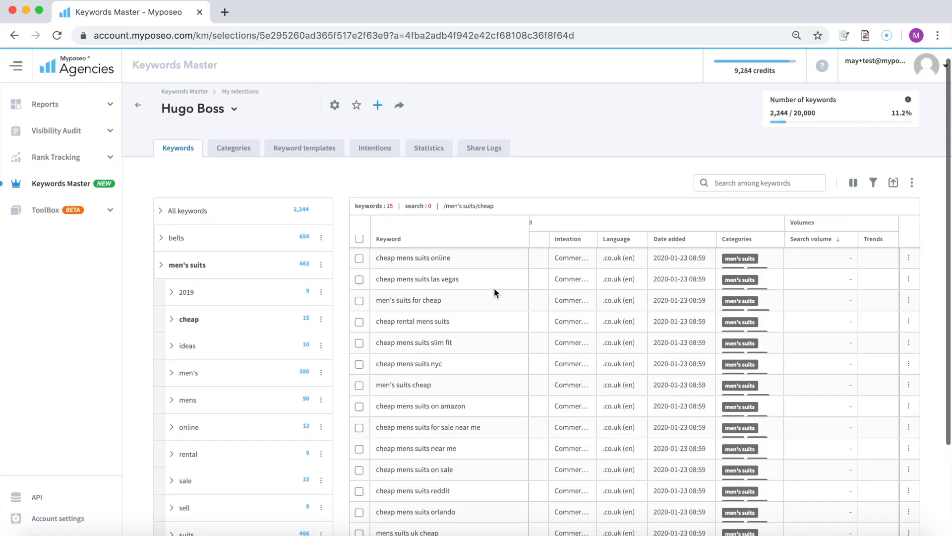
{"action": "left_click", "coordinate": [360, 239]}
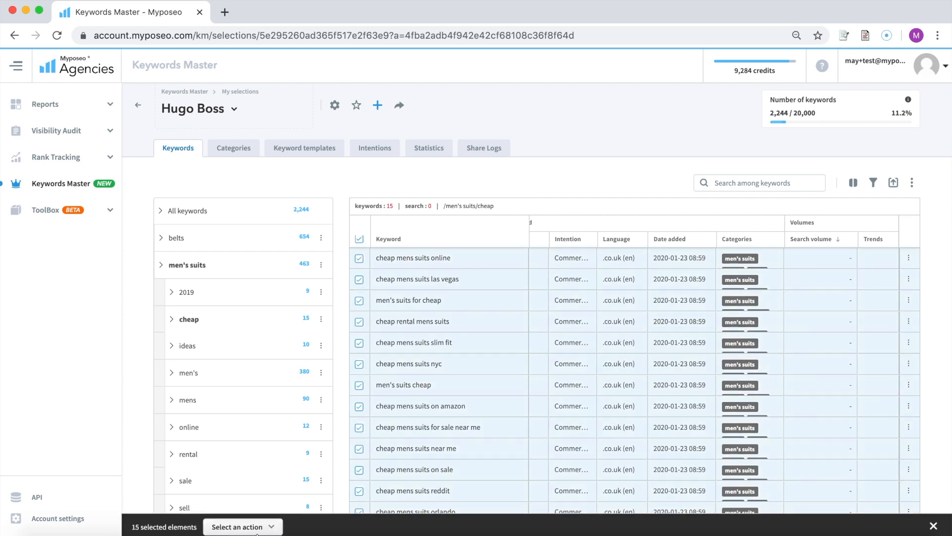
{"action": "left_click", "coordinate": [262, 529]}
{"action": "scroll", "coordinate": [251, 493], "scroll_direction": "down", "scroll_amount": 1}
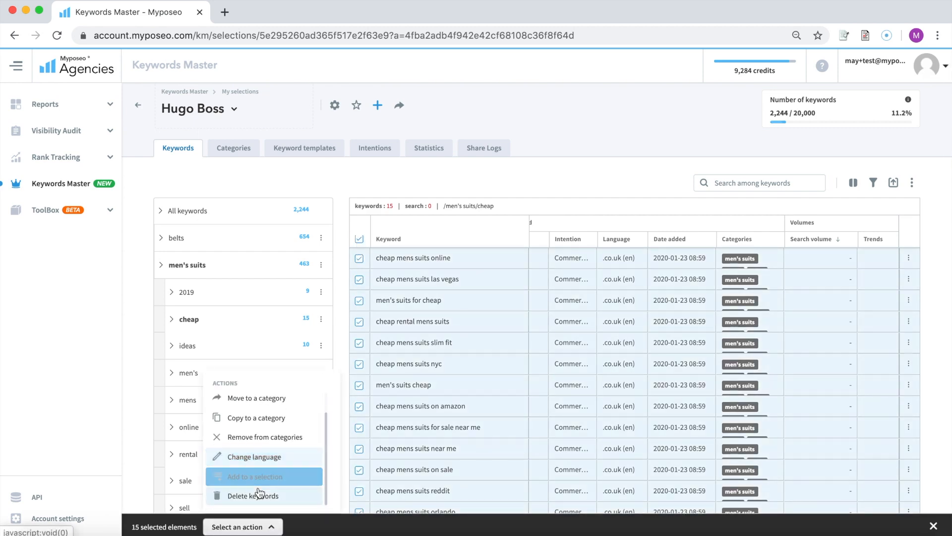
{"action": "left_click", "coordinate": [259, 494]}
{"action": "left_click", "coordinate": [602, 180]}
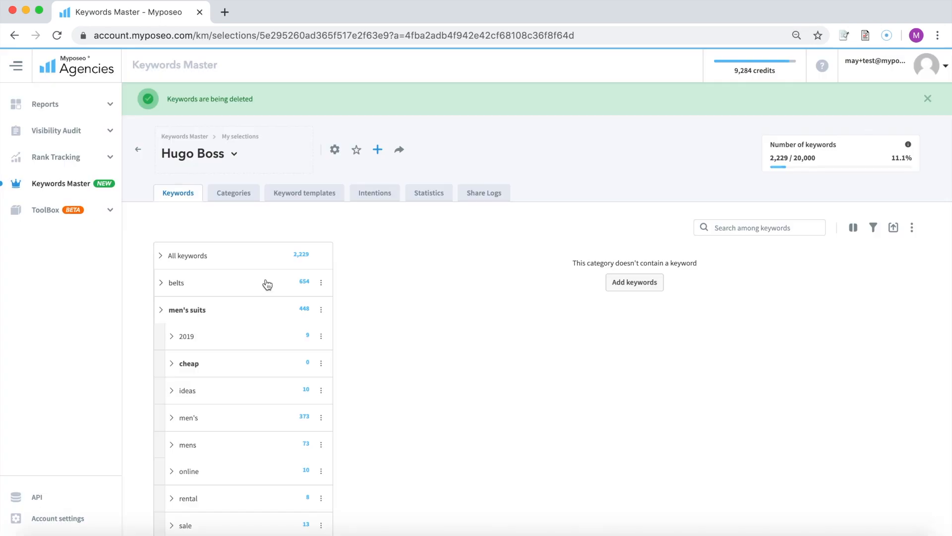
Step: Search the keywords of the men's suits category for "next"
{"action": "left_click", "coordinate": [239, 310]}
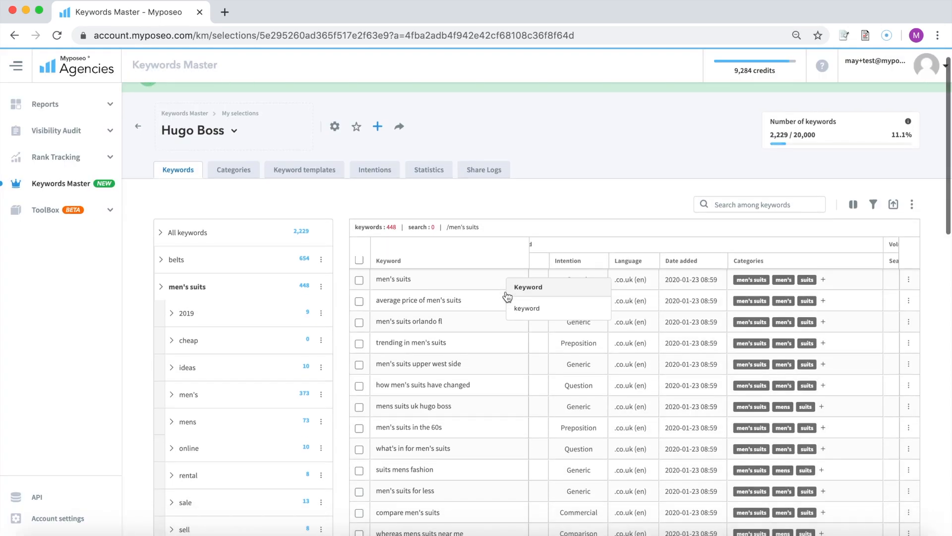
{"action": "scroll", "coordinate": [506, 293], "scroll_direction": "down", "scroll_amount": 3}
{"action": "scroll", "coordinate": [506, 297], "scroll_direction": "down", "scroll_amount": 1}
{"action": "scroll", "coordinate": [618, 198], "scroll_direction": "up", "scroll_amount": 2}
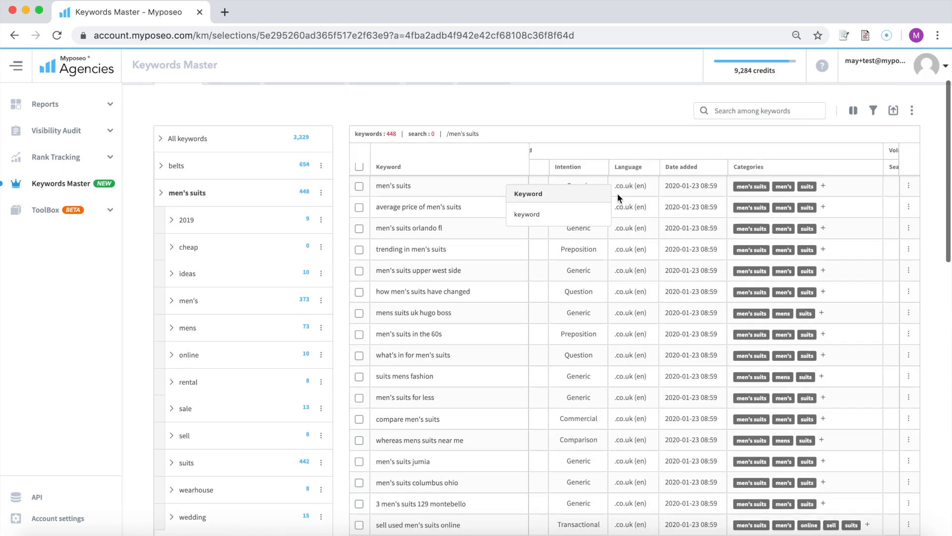
{"action": "left_click", "coordinate": [745, 111]}
{"action": "type", "text": "ne"}
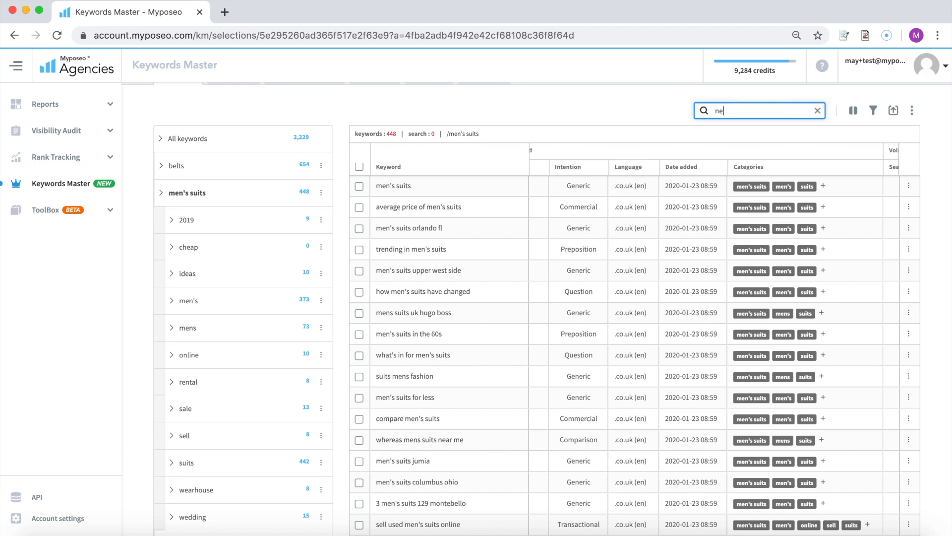
{"action": "type", "text": "xt"}
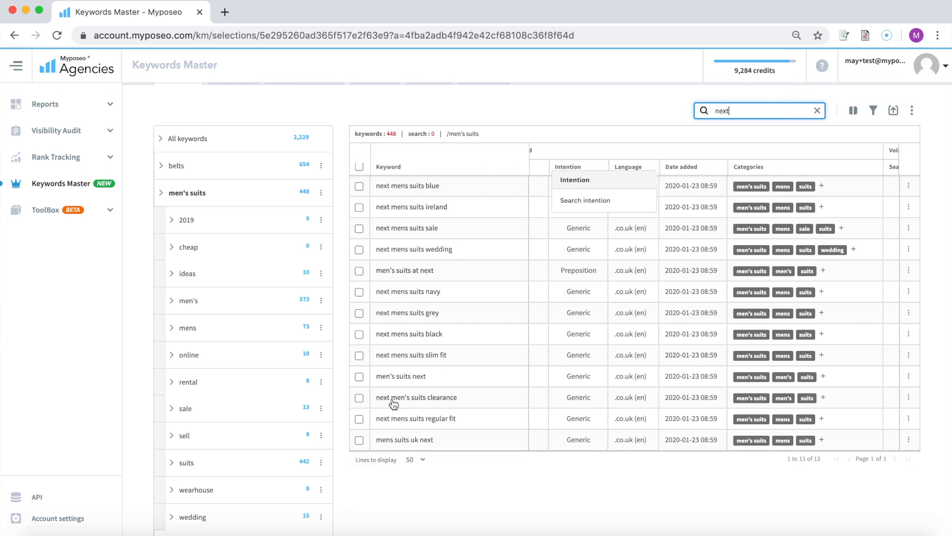
Step: Delete all the men's suits keywords found by the "next" search and clear the search
{"action": "left_click", "coordinate": [360, 168]}
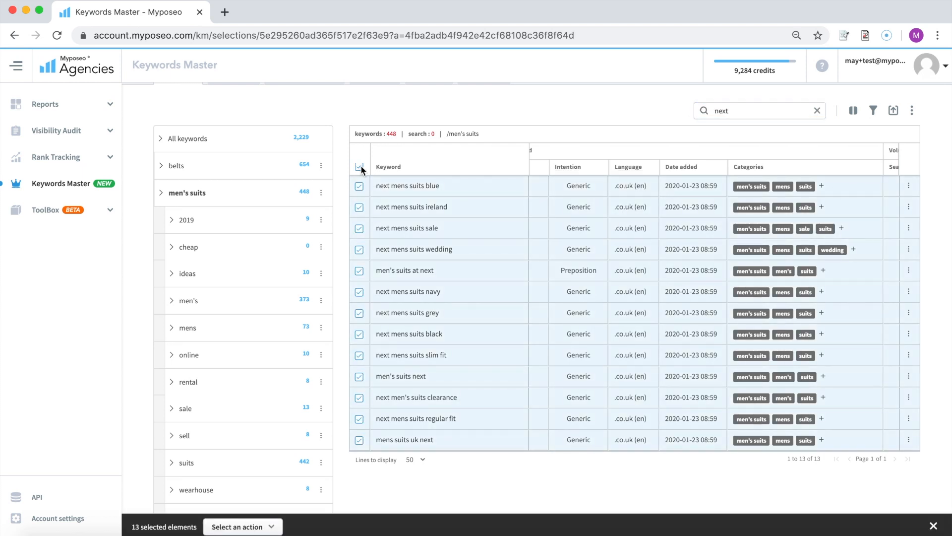
{"action": "left_click", "coordinate": [268, 527]}
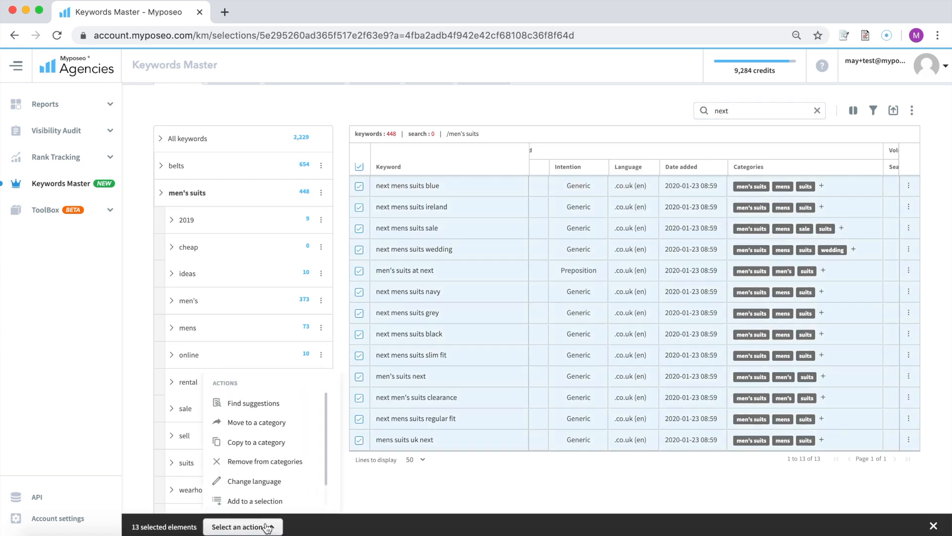
{"action": "scroll", "coordinate": [266, 473], "scroll_direction": "down", "scroll_amount": 1}
{"action": "left_click", "coordinate": [267, 497]}
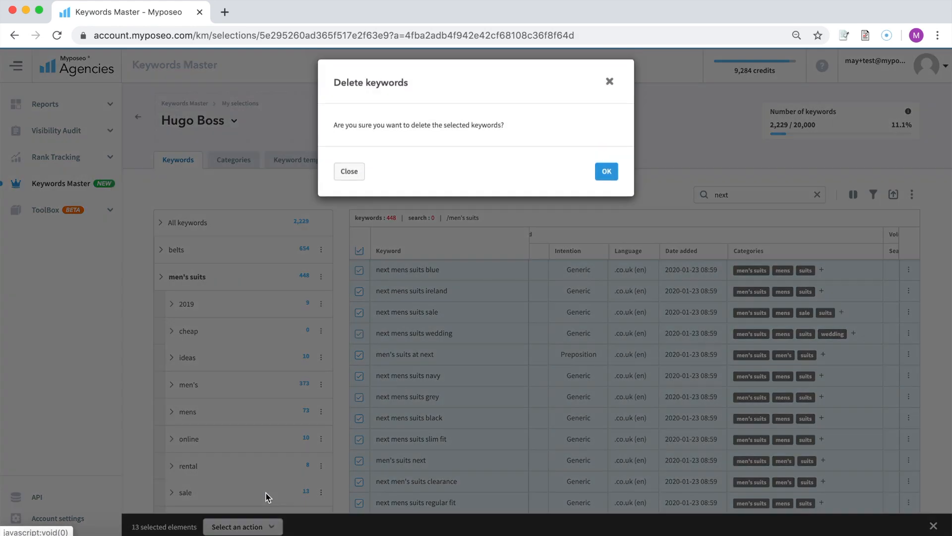
{"action": "left_click", "coordinate": [606, 180]}
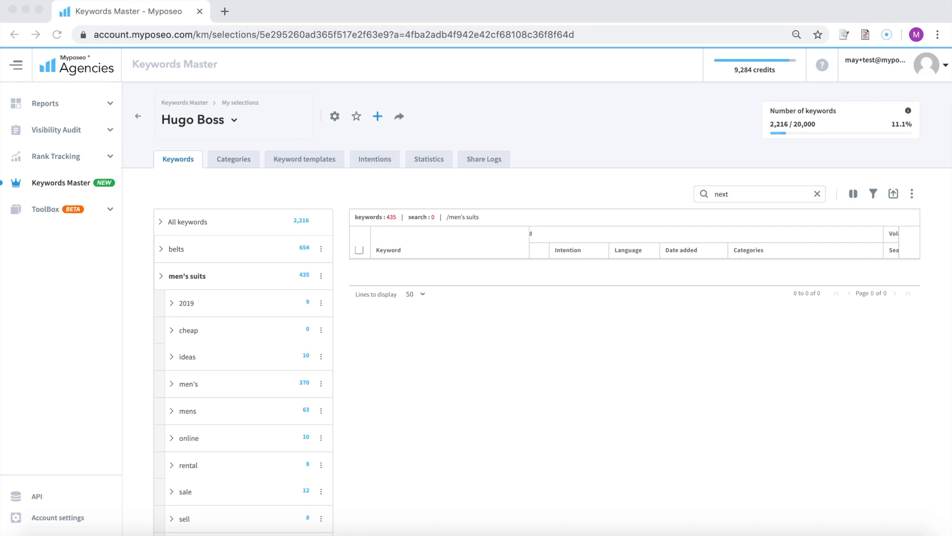
{"action": "left_click", "coordinate": [817, 194]}
{"action": "left_click", "coordinate": [817, 194]}
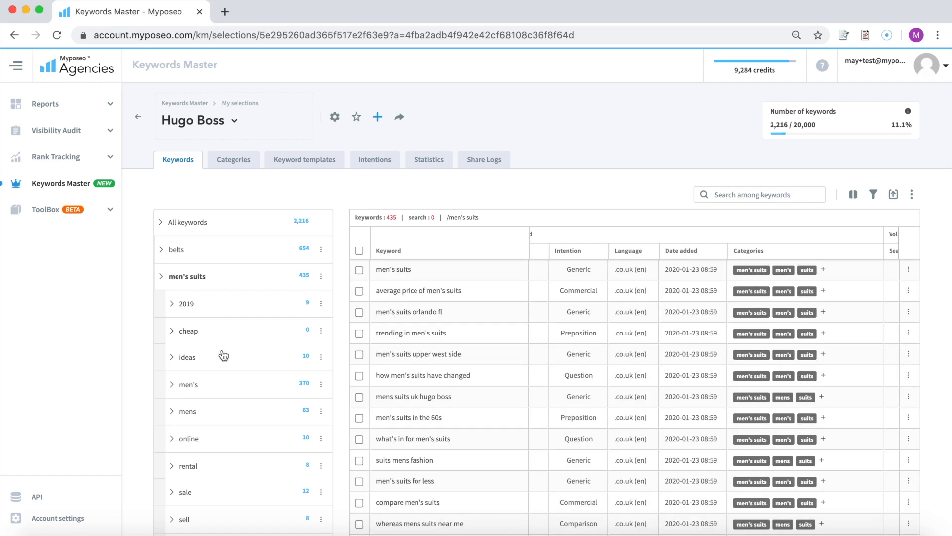
Step: Create the suggested categories mens wedding suits ideas, mens suits and suits online under the suits subcategory of men's suits
{"action": "scroll", "coordinate": [223, 377], "scroll_direction": "down", "scroll_amount": 4}
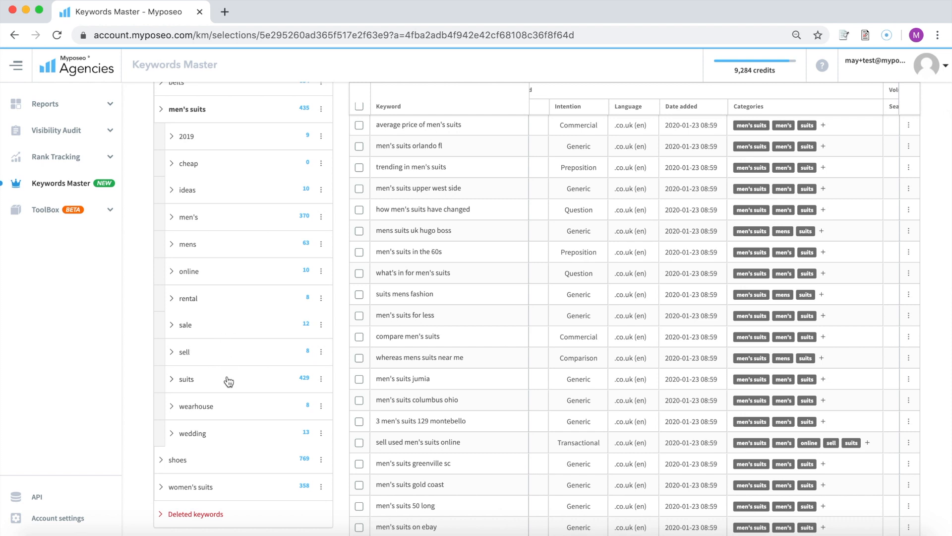
{"action": "left_click", "coordinate": [322, 378]}
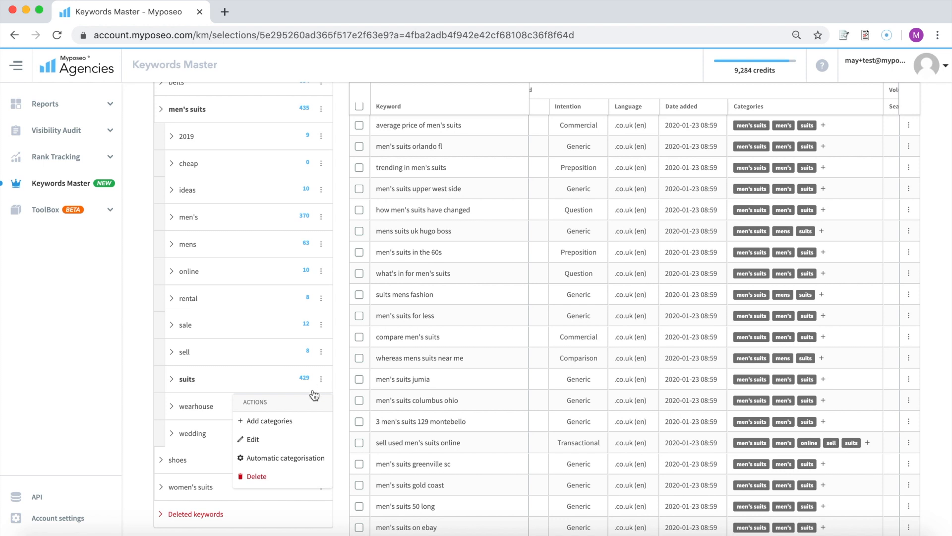
{"action": "left_click", "coordinate": [285, 421]}
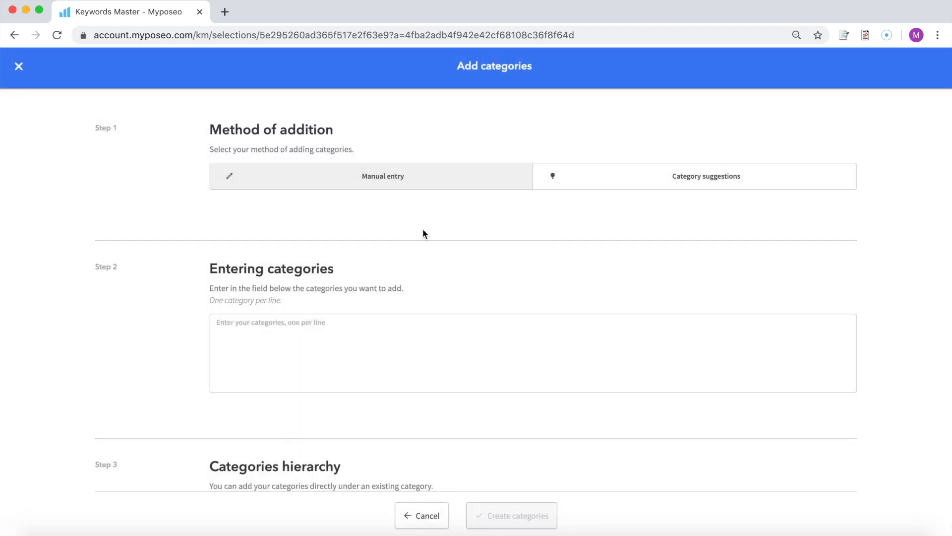
{"action": "left_click", "coordinate": [661, 182]}
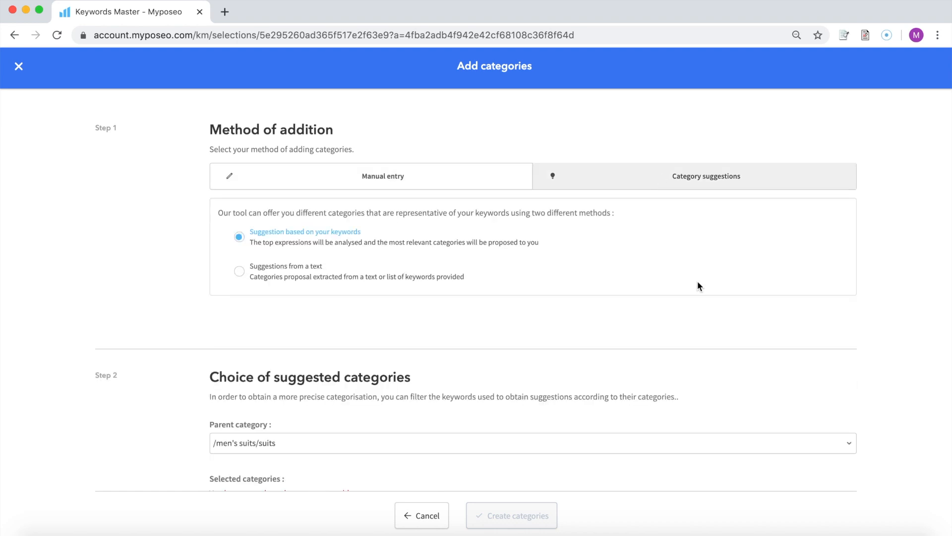
{"action": "scroll", "coordinate": [698, 283], "scroll_direction": "down", "scroll_amount": 6}
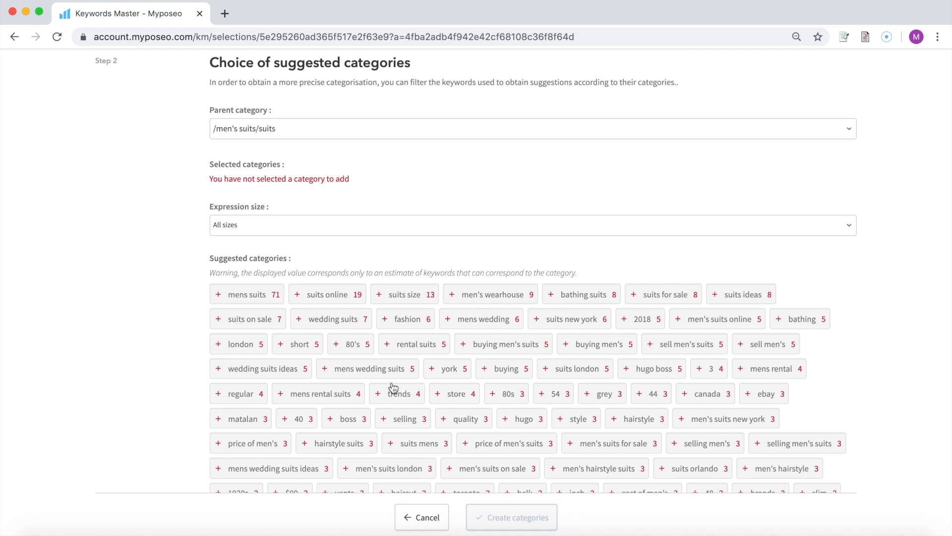
{"action": "scroll", "coordinate": [363, 380], "scroll_direction": "down", "scroll_amount": 1}
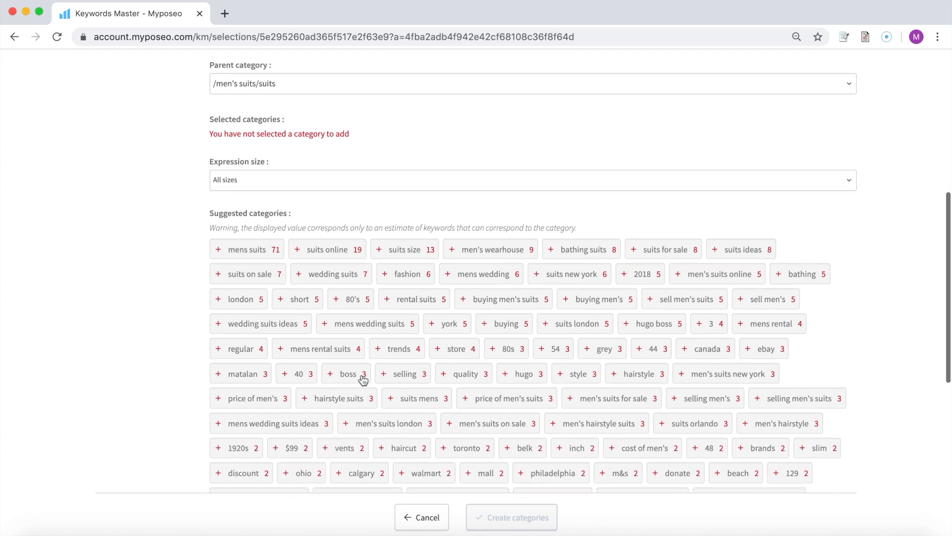
{"action": "left_click", "coordinate": [301, 424]}
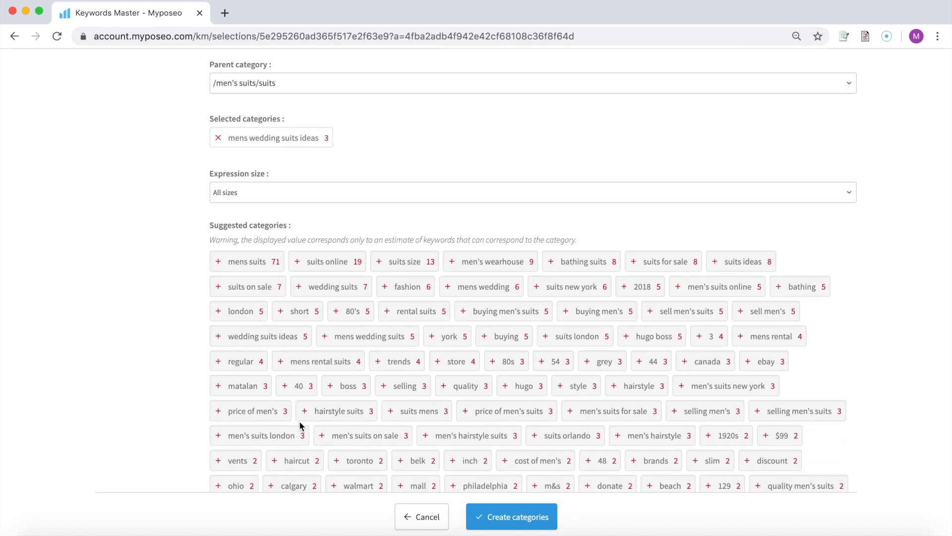
{"action": "left_click", "coordinate": [267, 265]}
{"action": "left_click", "coordinate": [269, 265]}
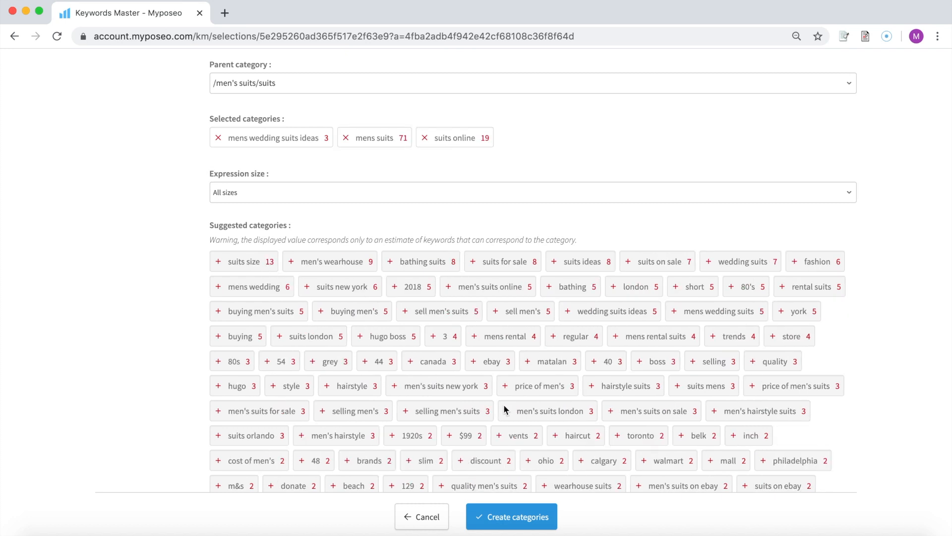
{"action": "left_click", "coordinate": [521, 517]}
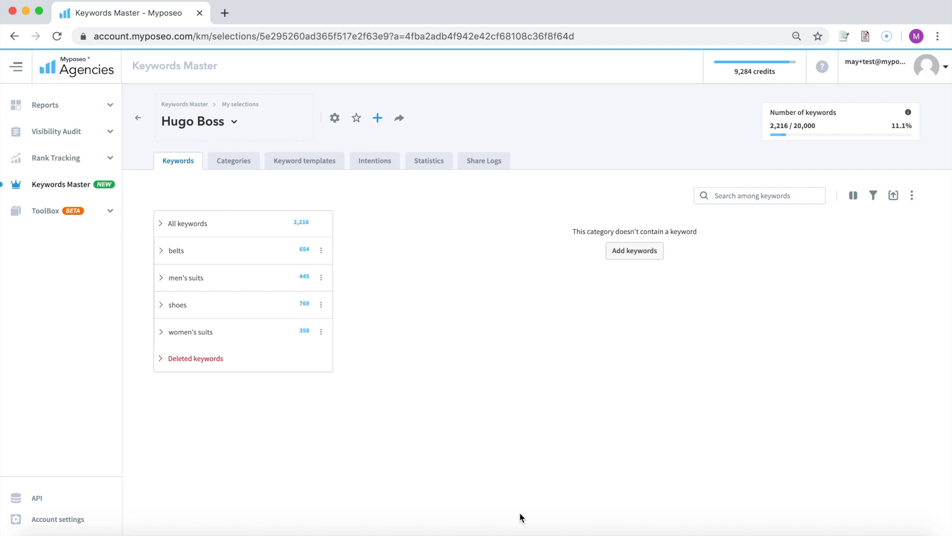
Step: Open the suits subcategory of men's suits and examine its subcategories and keywords
{"action": "left_click", "coordinate": [268, 284]}
{"action": "scroll", "coordinate": [265, 397], "scroll_direction": "down", "scroll_amount": 3}
{"action": "scroll", "coordinate": [264, 402], "scroll_direction": "down", "scroll_amount": 1}
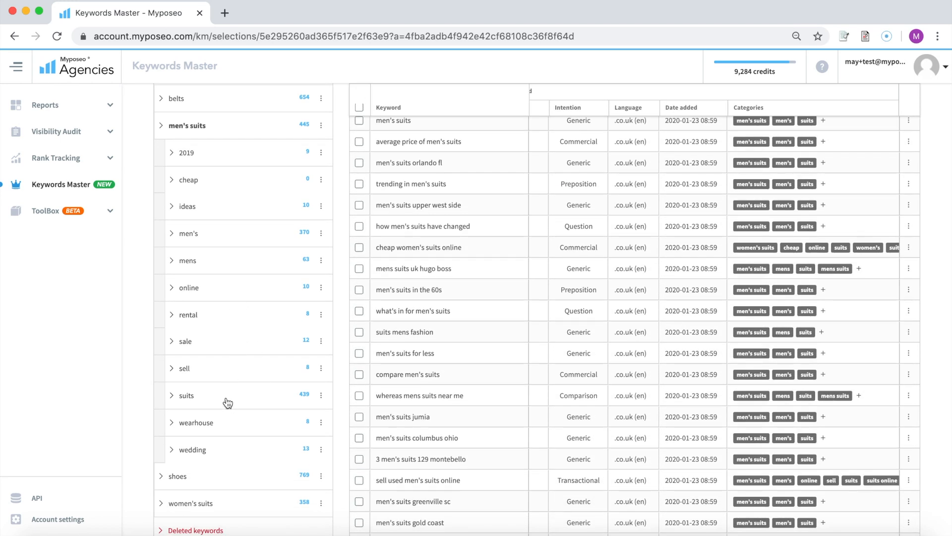
{"action": "left_click", "coordinate": [228, 402]}
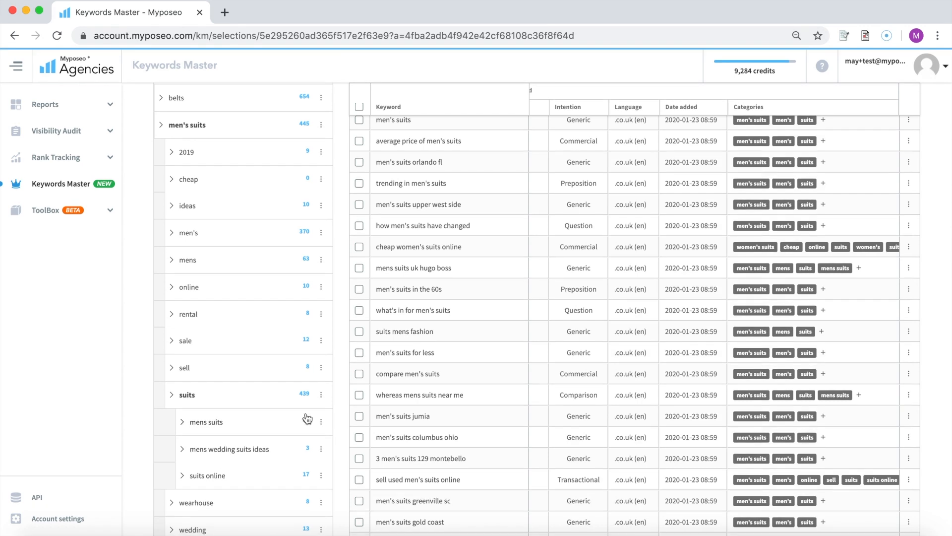
{"action": "scroll", "coordinate": [446, 347], "scroll_direction": "up", "scroll_amount": 3}
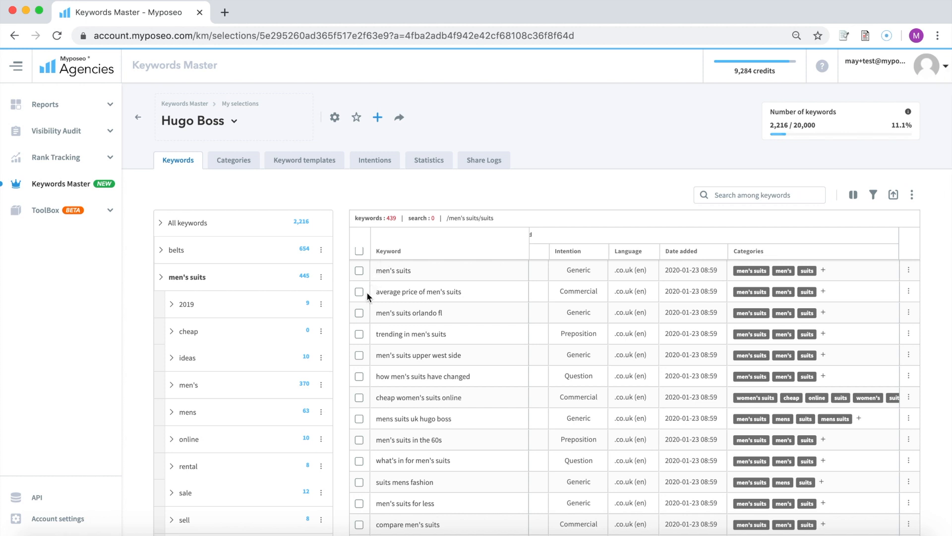
Step: Select the keywords men's suits, average price of men's suits and men's suits orlando fl, and review the bulk actions available for them
{"action": "left_click", "coordinate": [359, 271]}
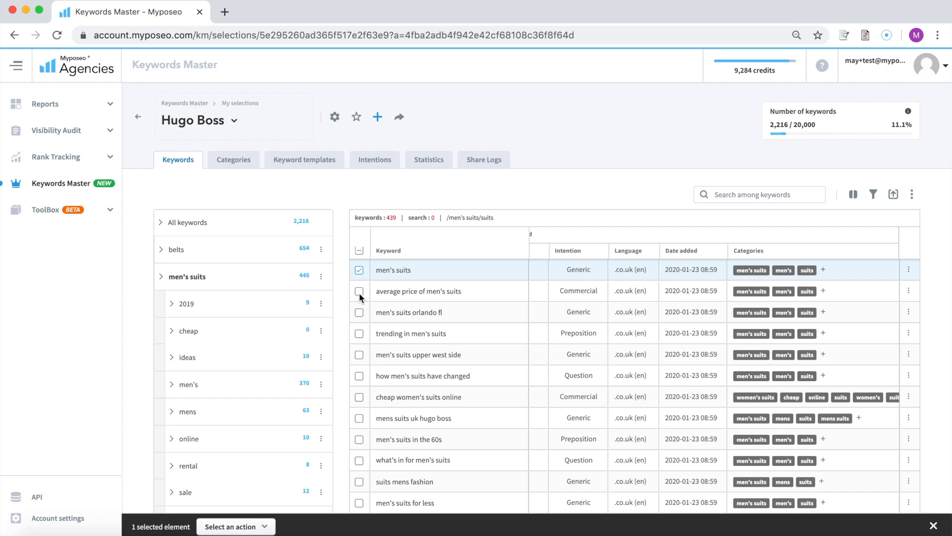
{"action": "left_click", "coordinate": [359, 292]}
{"action": "left_click", "coordinate": [360, 313]}
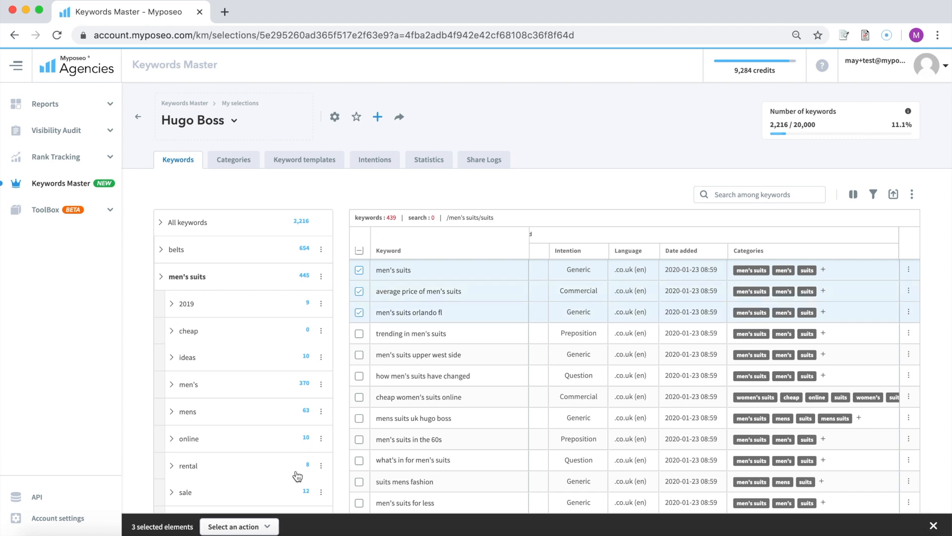
{"action": "left_click", "coordinate": [256, 527]}
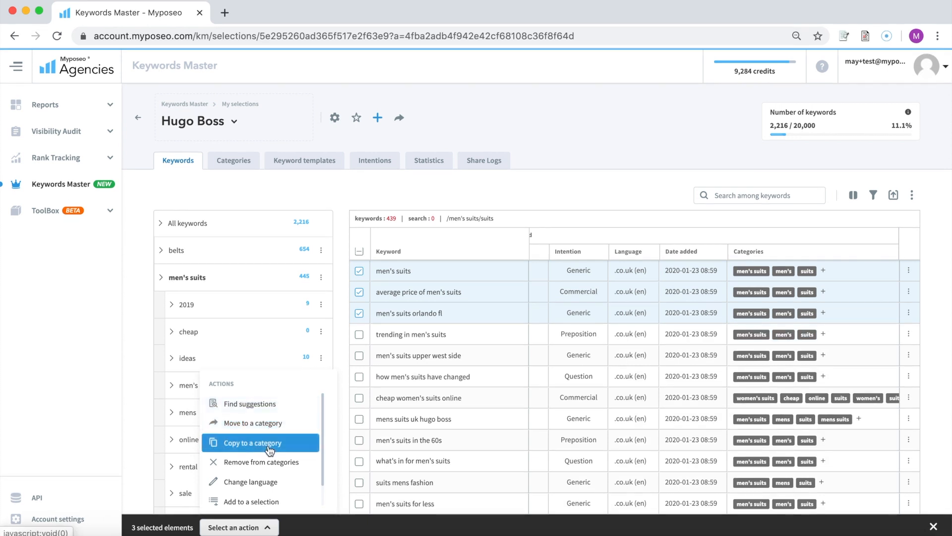
{"action": "scroll", "coordinate": [269, 453], "scroll_direction": "down", "scroll_amount": 1}
{"action": "scroll", "coordinate": [276, 427], "scroll_direction": "up", "scroll_amount": 1}
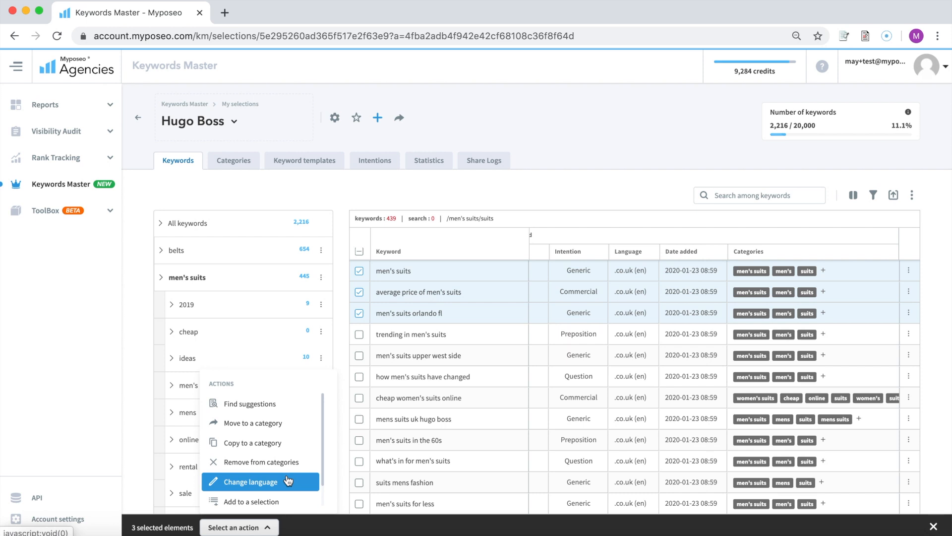
{"action": "scroll", "coordinate": [288, 480], "scroll_direction": "down", "scroll_amount": 1}
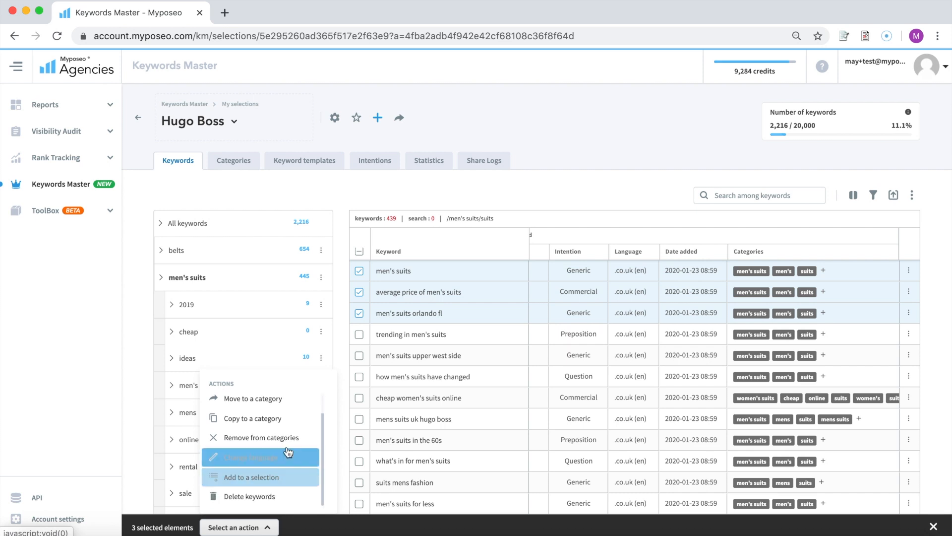
{"action": "left_click", "coordinate": [256, 527]}
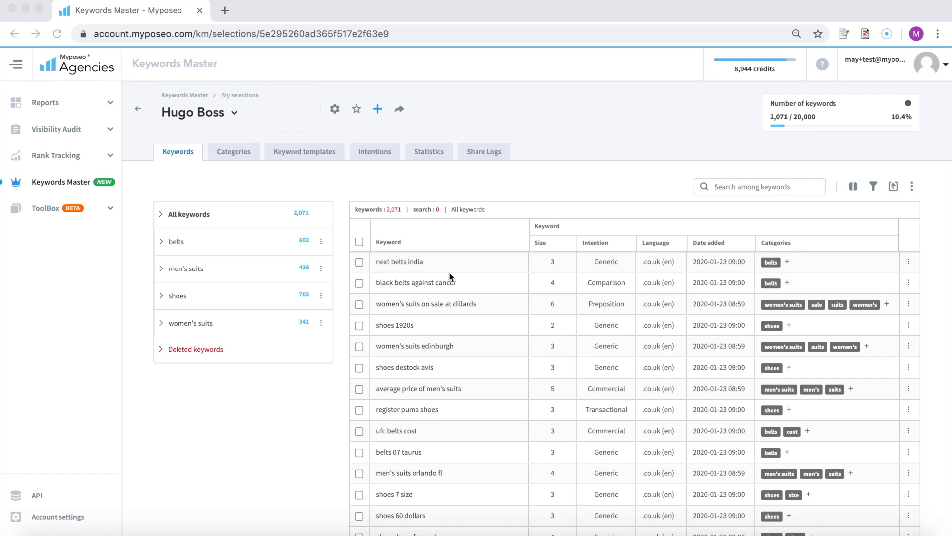
Step: Look through the full keyword list, including its categories and search volume columns
{"action": "scroll", "coordinate": [818, 372], "scroll_direction": "down", "scroll_amount": 3}
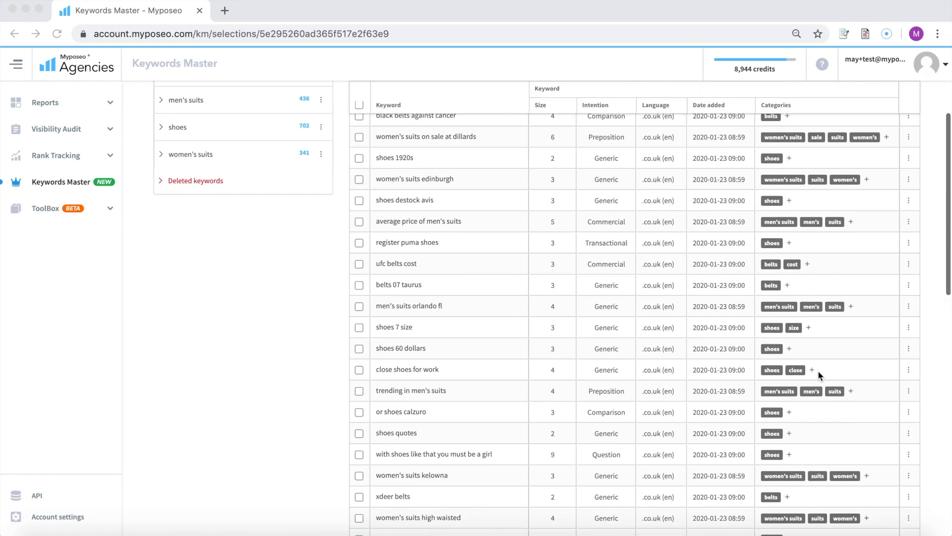
{"action": "scroll", "coordinate": [818, 372], "scroll_direction": "up", "scroll_amount": 4}
{"action": "scroll", "coordinate": [817, 370], "scroll_direction": "right", "scroll_amount": 3}
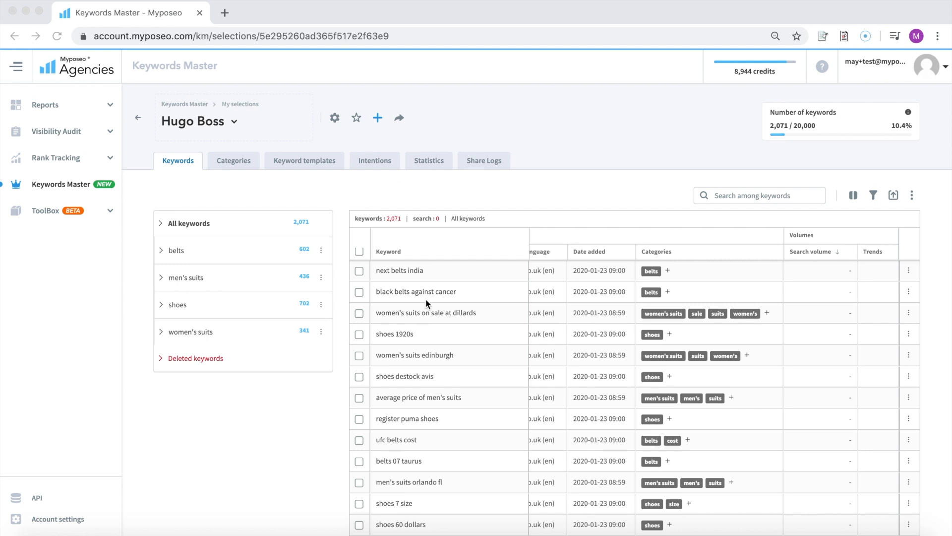
Step: Open the form for adding keywords to the Hugo Boss selection
{"action": "left_click", "coordinate": [384, 117]}
{"action": "left_click", "coordinate": [378, 118]}
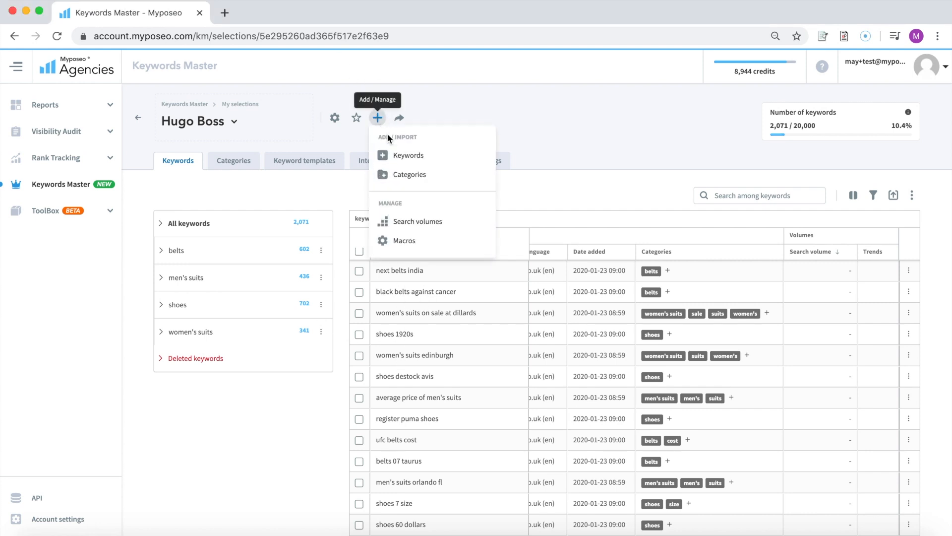
{"action": "left_click", "coordinate": [409, 156]}
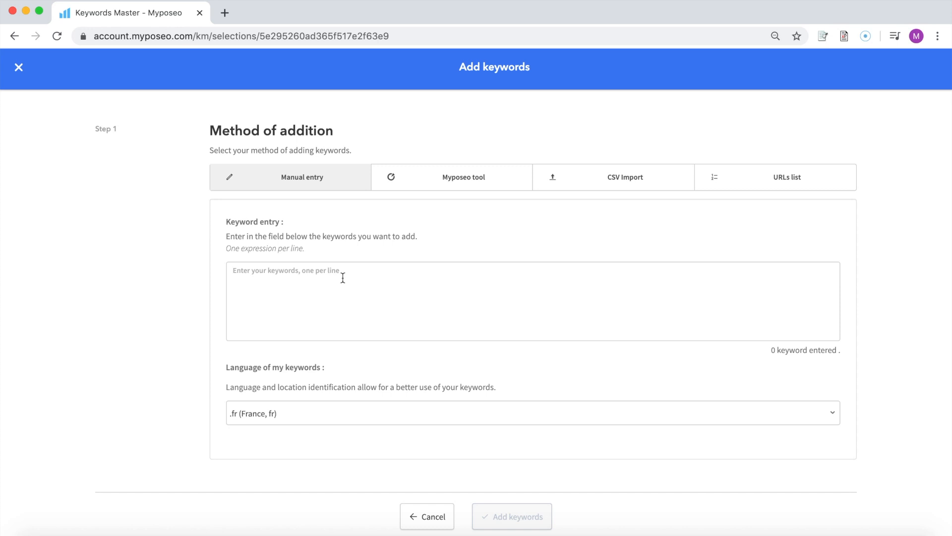
Step: Choose the Myposeo tool import method with SEO Visibility Audit as the keyword source
{"action": "left_click", "coordinate": [453, 184]}
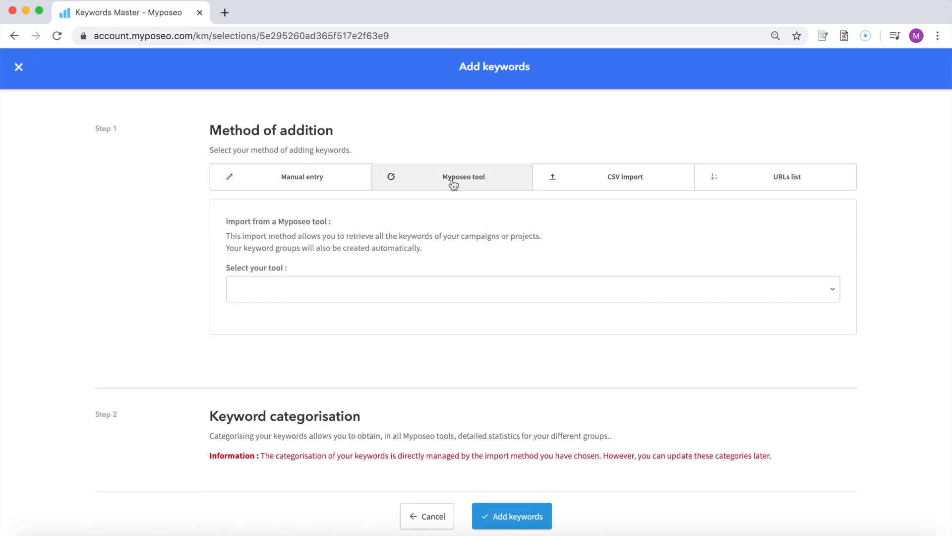
{"action": "left_click", "coordinate": [421, 296]}
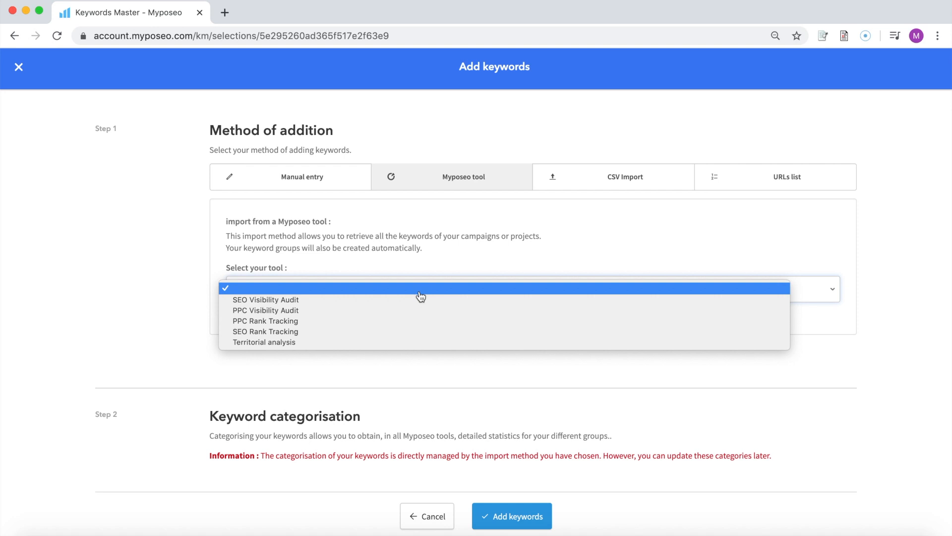
{"action": "left_click", "coordinate": [419, 302]}
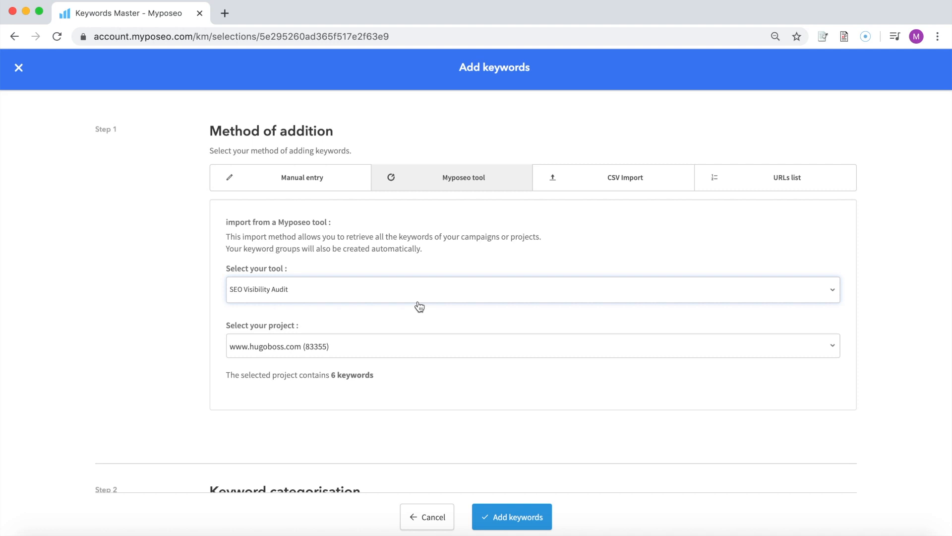
Step: Choose CSV import, download the example file, and open it in the spreadsheet app to examine its columns
{"action": "left_click", "coordinate": [620, 179]}
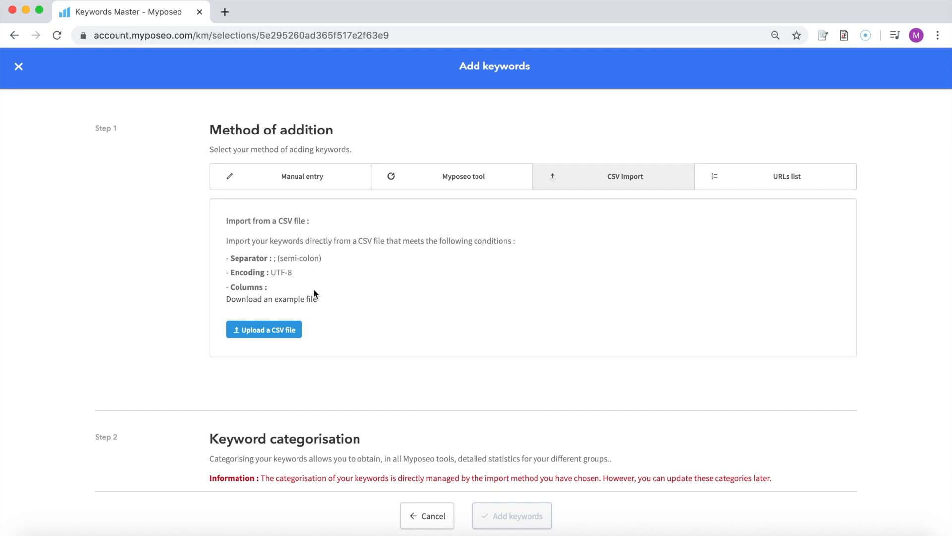
{"action": "left_click", "coordinate": [300, 300]}
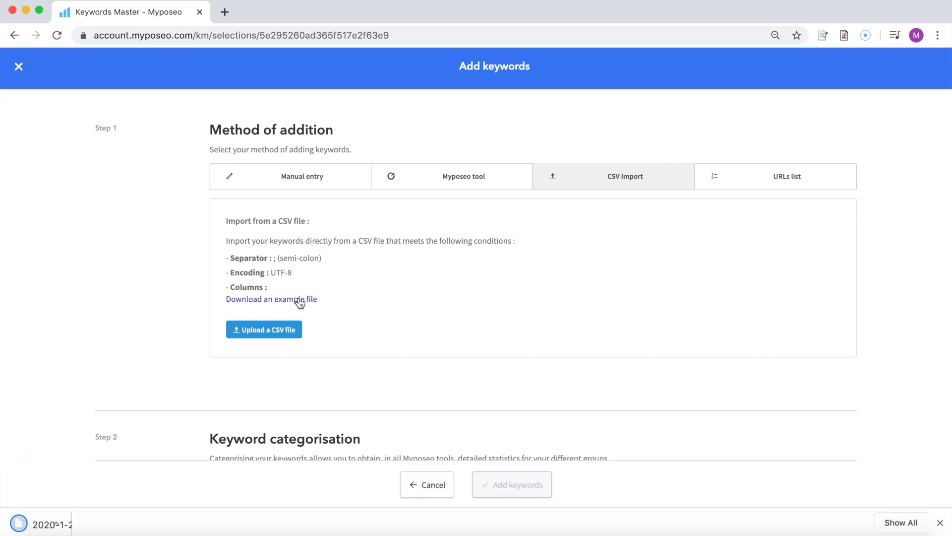
{"action": "left_click", "coordinate": [882, 534]}
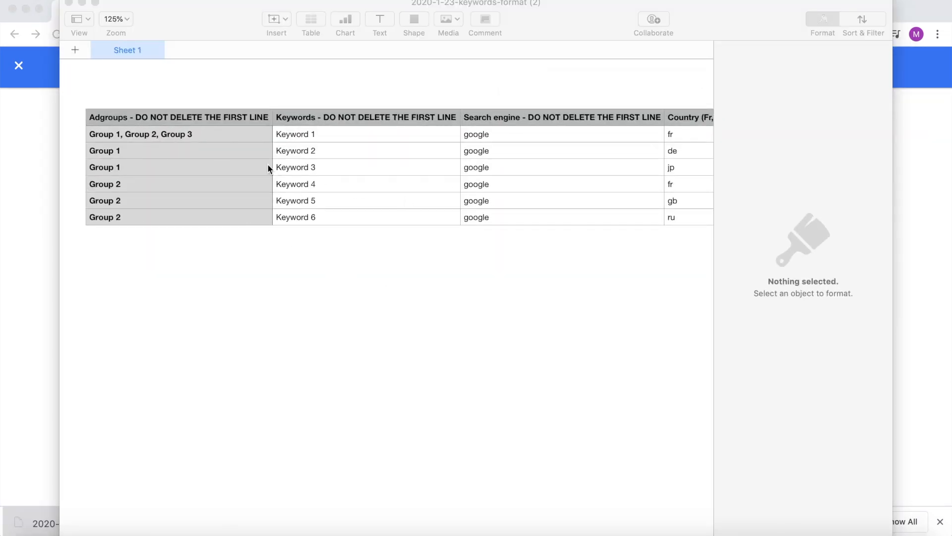
{"action": "scroll", "coordinate": [505, 242], "scroll_direction": "right", "scroll_amount": 10}
{"action": "scroll", "coordinate": [504, 242], "scroll_direction": "left", "scroll_amount": 5}
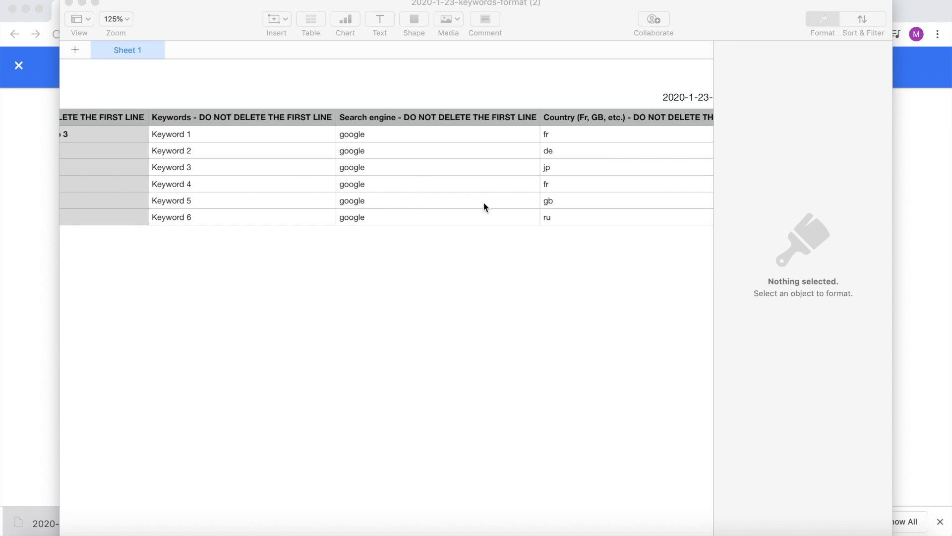
{"action": "scroll", "coordinate": [483, 202], "scroll_direction": "right", "scroll_amount": 10}
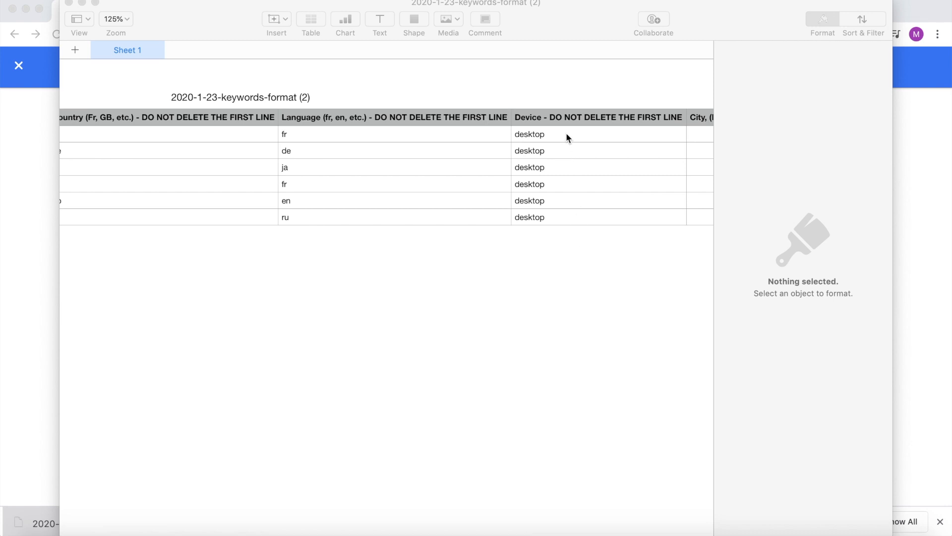
Step: Examine the remaining columns of the example keyword file, including language, device and city, and close the spreadsheet
{"action": "scroll", "coordinate": [568, 134], "scroll_direction": "right", "scroll_amount": 3}
{"action": "scroll", "coordinate": [567, 132], "scroll_direction": "right", "scroll_amount": 10}
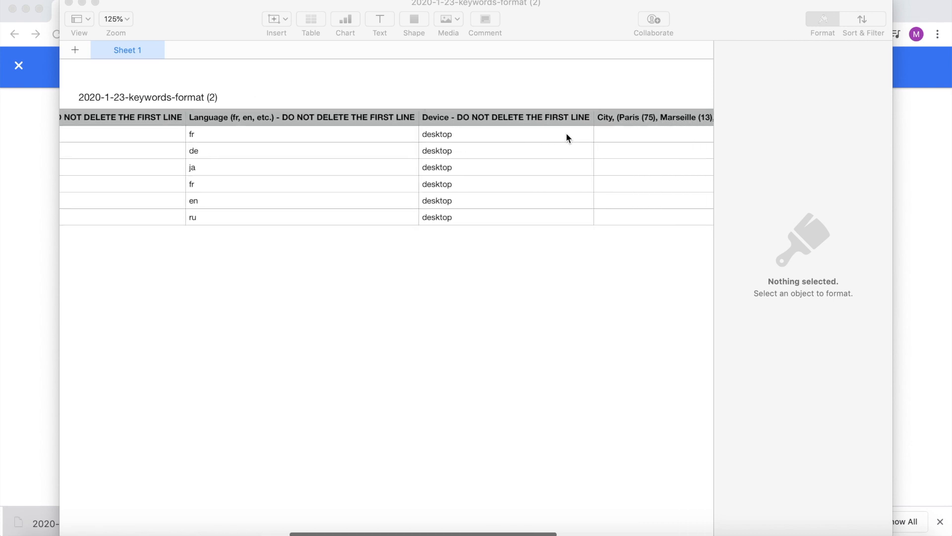
{"action": "scroll", "coordinate": [567, 136], "scroll_direction": "left", "scroll_amount": 20}
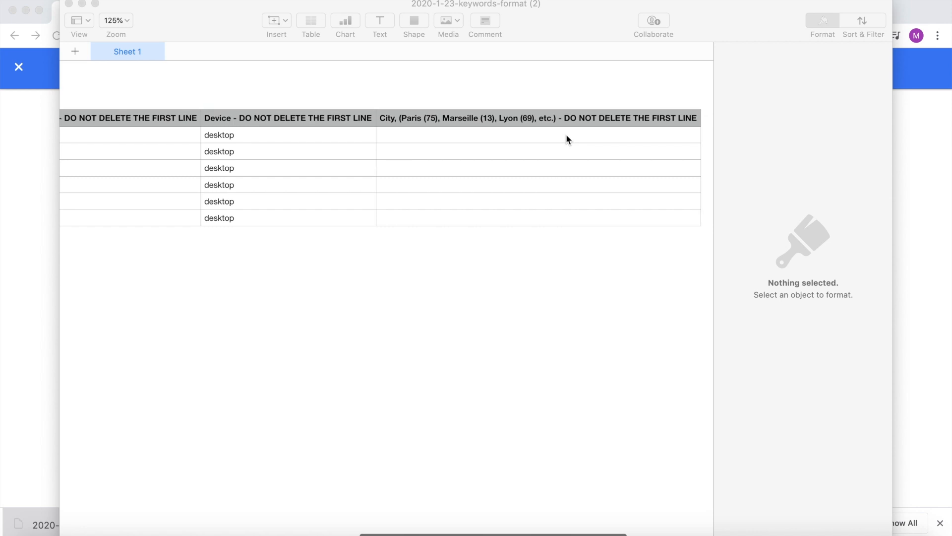
{"action": "scroll", "coordinate": [566, 134], "scroll_direction": "left", "scroll_amount": 15}
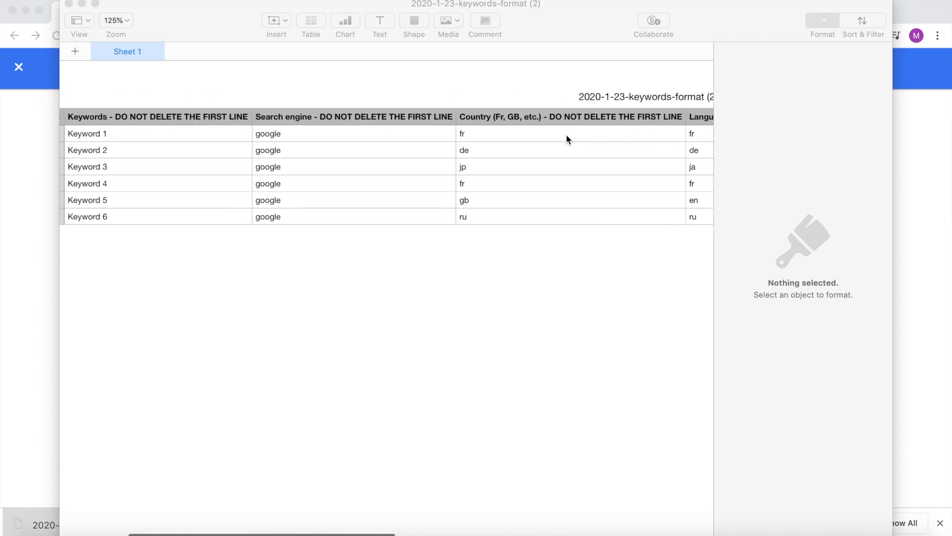
{"action": "left_click", "coordinate": [68, 4]}
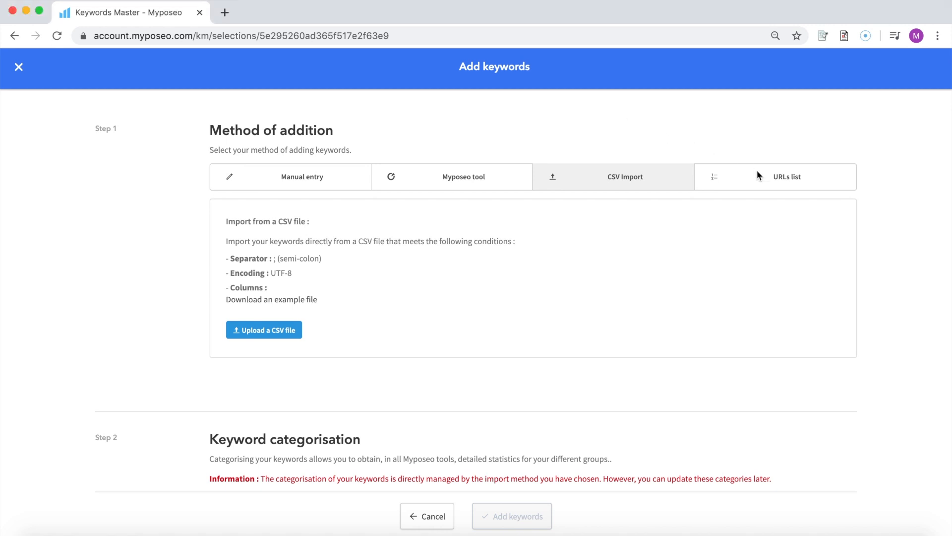
{"action": "left_click", "coordinate": [766, 181]}
{"action": "left_click", "coordinate": [530, 294]}
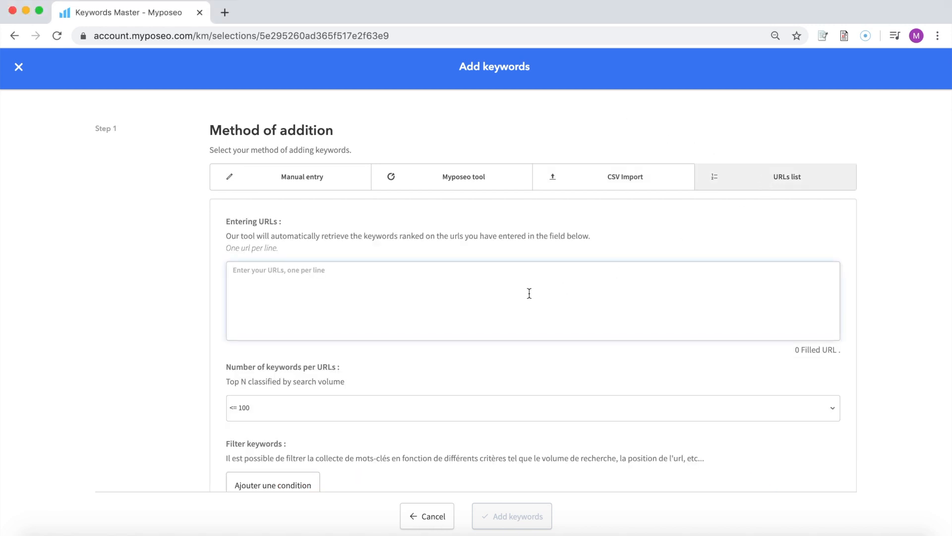
{"action": "type", "text": "www.hugoboss.com/uk/men/"}
Step: Set the language of the keywords to .co.uk (United Kingdom, en)
{"action": "scroll", "coordinate": [282, 268], "scroll_direction": "down", "scroll_amount": 5}
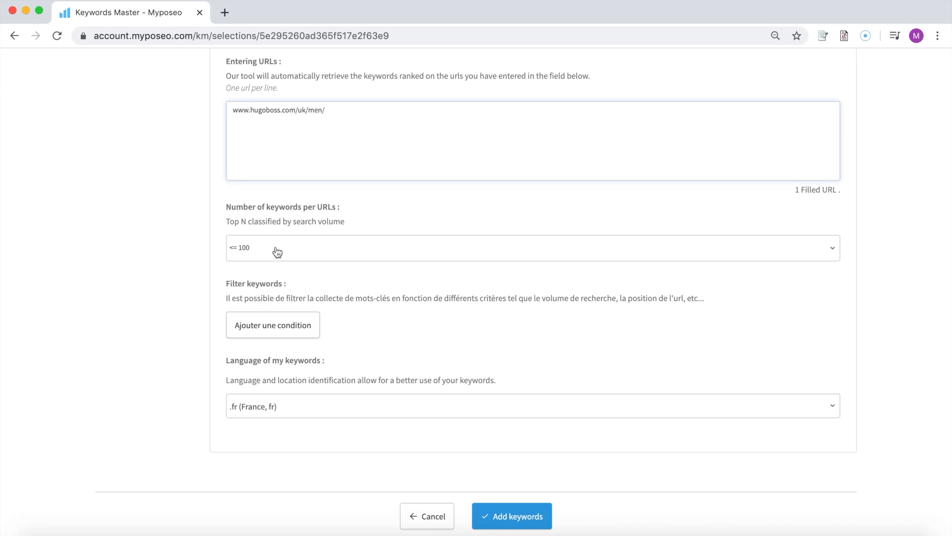
{"action": "scroll", "coordinate": [277, 252], "scroll_direction": "down", "scroll_amount": 7}
{"action": "scroll", "coordinate": [276, 251], "scroll_direction": "up", "scroll_amount": 2}
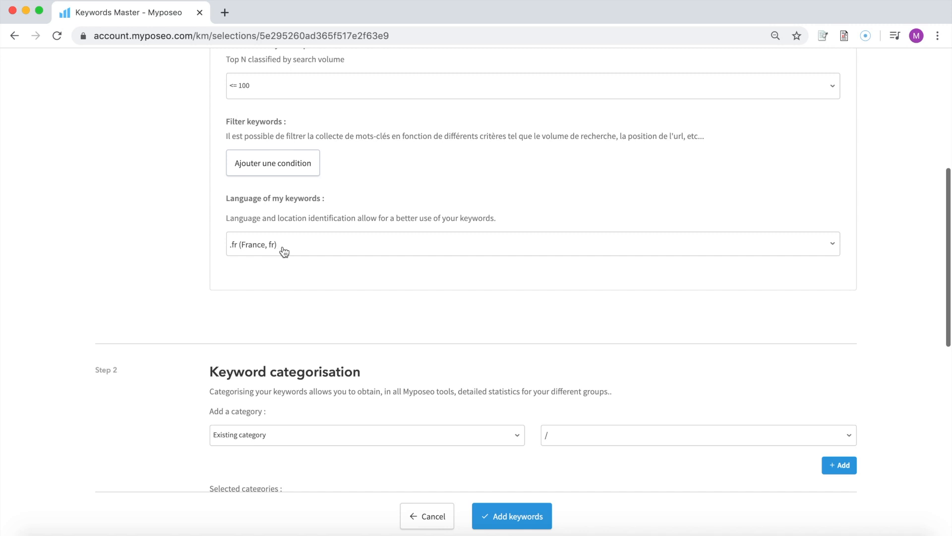
{"action": "left_click", "coordinate": [284, 252]}
{"action": "type", "text": "."}
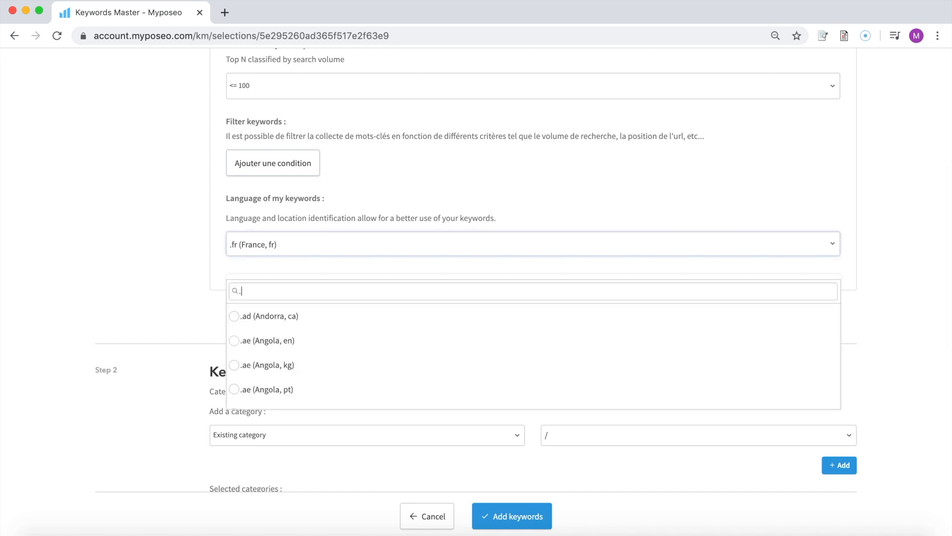
{"action": "type", "text": "co.uk"}
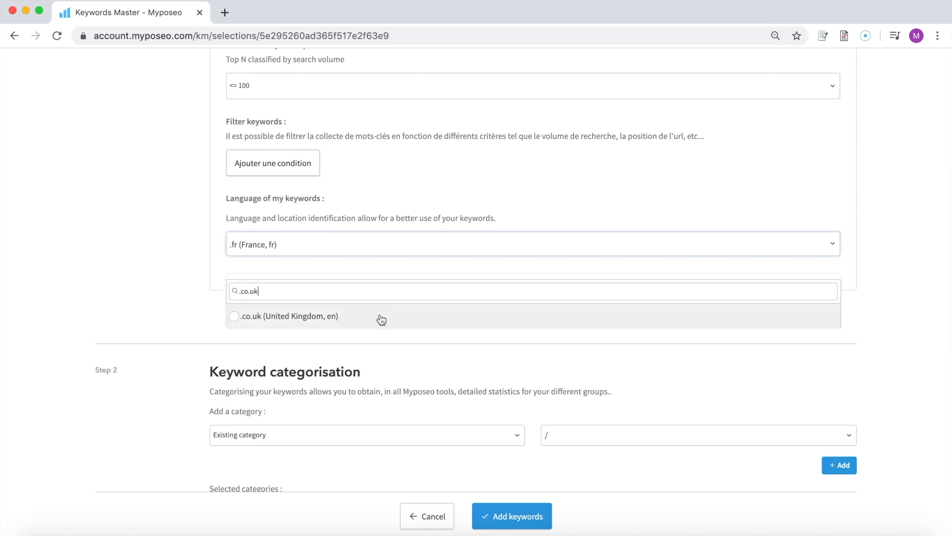
{"action": "left_click", "coordinate": [381, 318]}
Step: Review the categorisation, search volume and credit consumption sections, and submit the keywords for addition to the selection
{"action": "scroll", "coordinate": [380, 319], "scroll_direction": "down", "scroll_amount": 5}
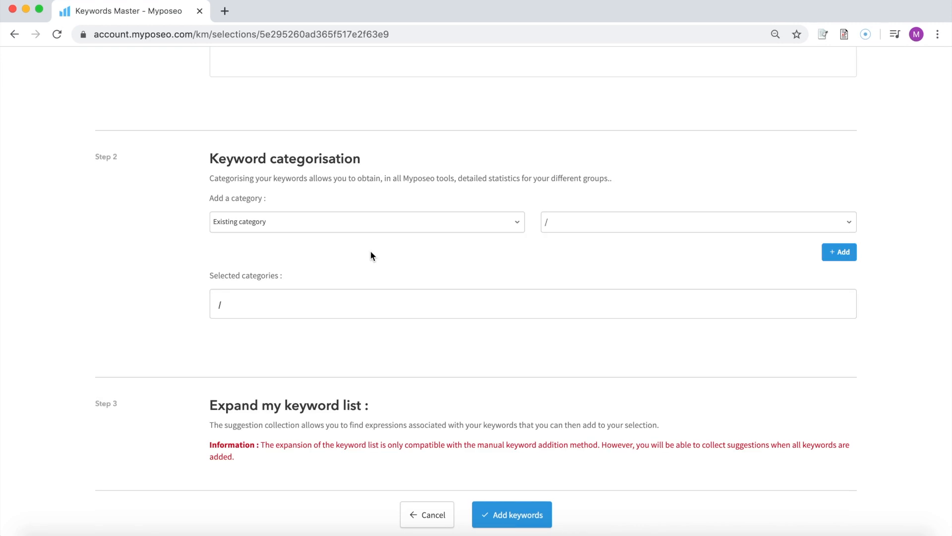
{"action": "scroll", "coordinate": [385, 193], "scroll_direction": "down", "scroll_amount": 7}
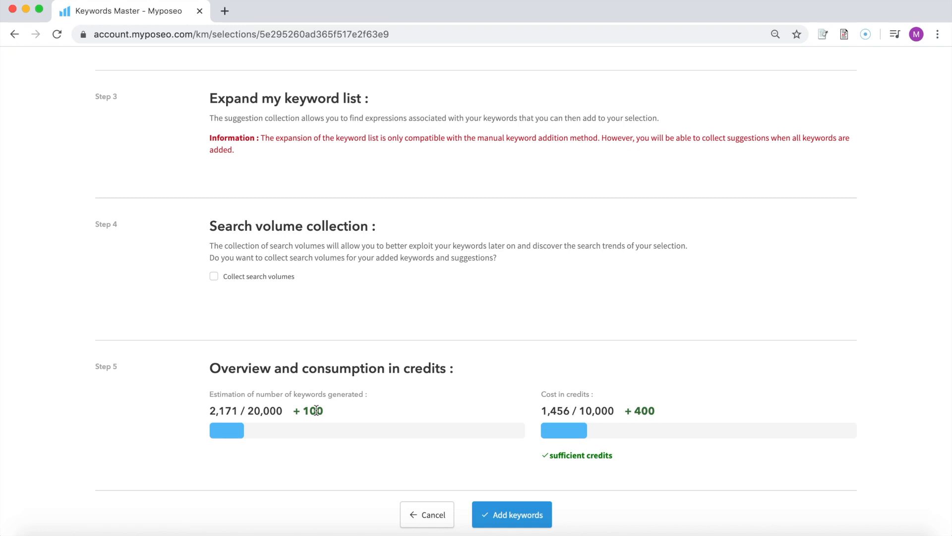
{"action": "left_click", "coordinate": [528, 514]}
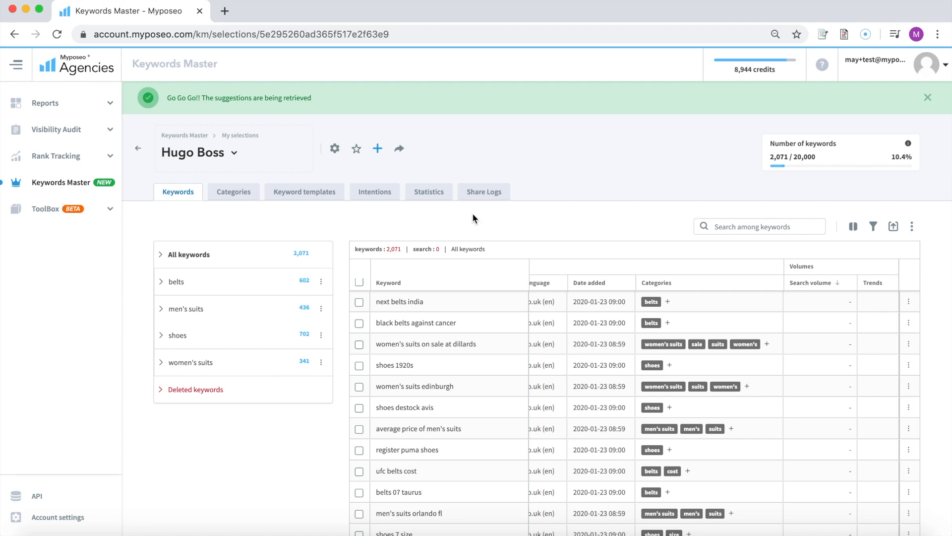
{"action": "left_click", "coordinate": [482, 200]}
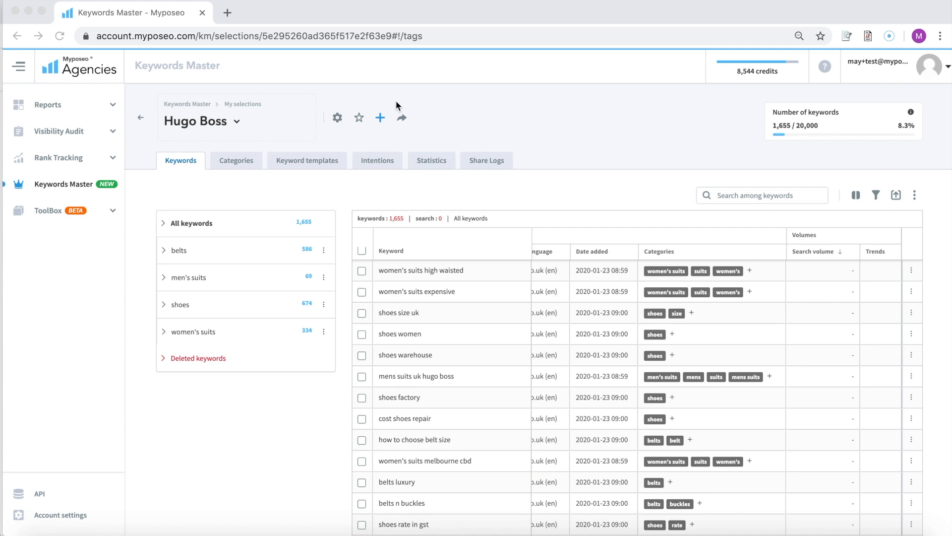
Step: Launch the collection of all search volumes for the root category (/) of the Hugo Boss selection
{"action": "left_click", "coordinate": [381, 118]}
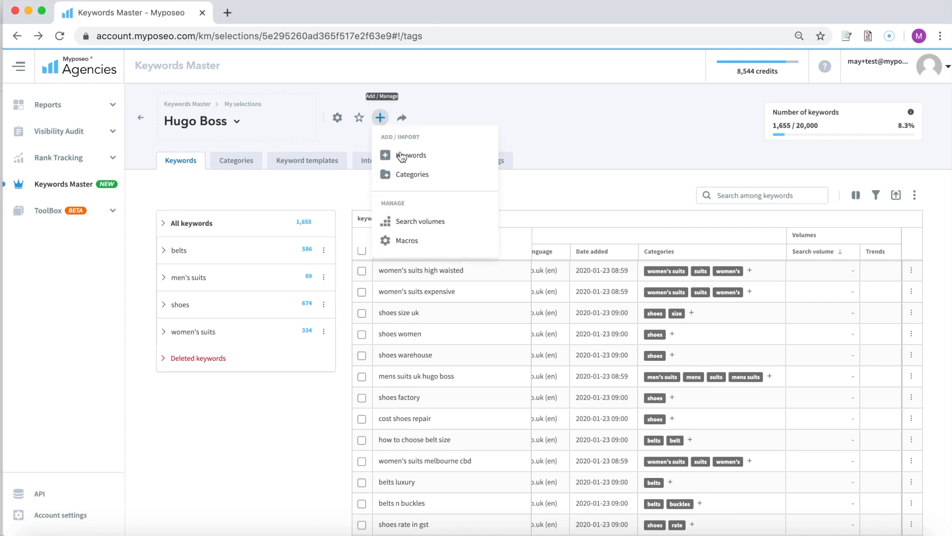
{"action": "left_click", "coordinate": [425, 219]}
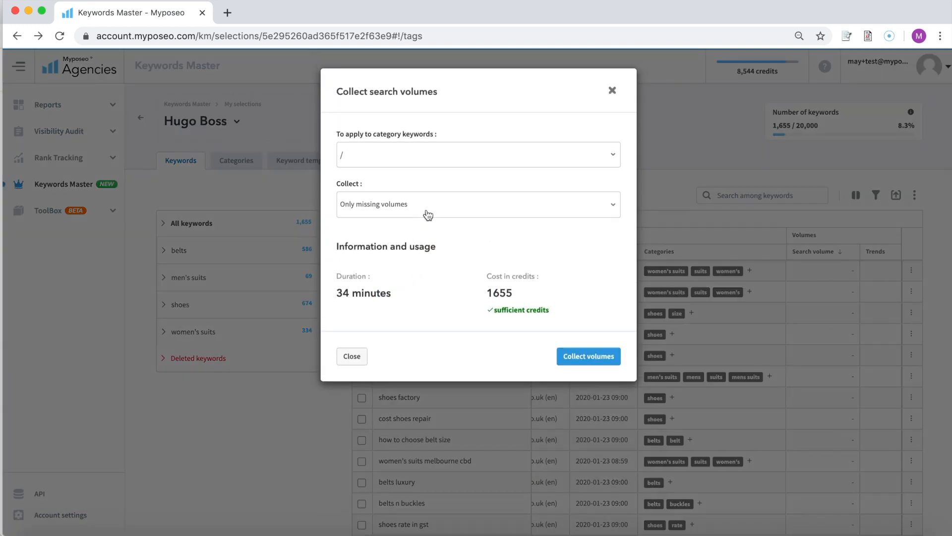
{"action": "left_click", "coordinate": [459, 205]}
{"action": "left_click", "coordinate": [460, 213]}
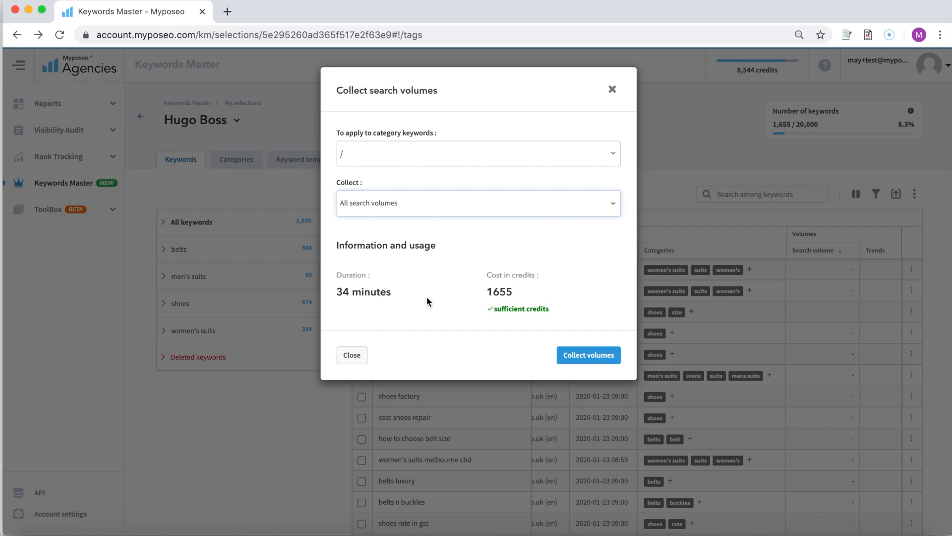
{"action": "left_click", "coordinate": [587, 361]}
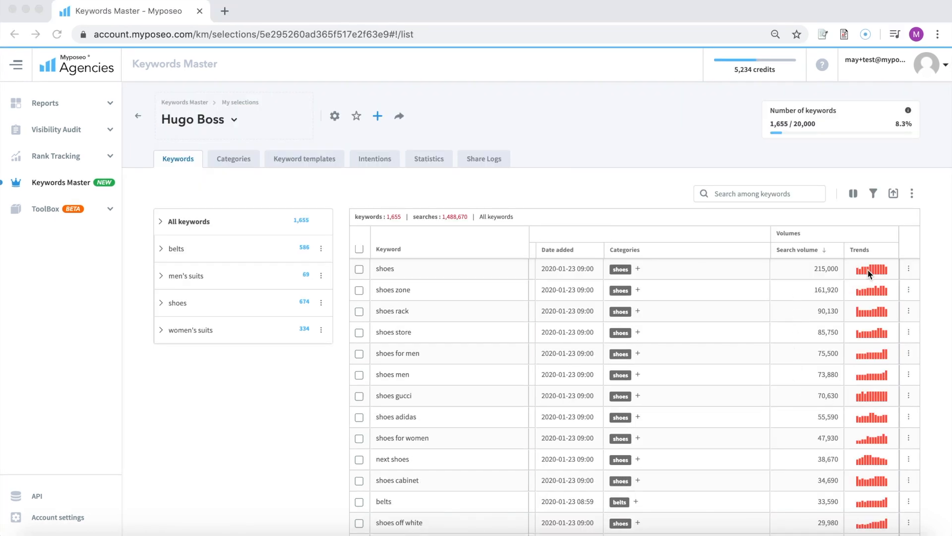
Step: Open the Intentions view for all keywords and check its language options, keeping en
{"action": "left_click", "coordinate": [377, 159]}
{"action": "left_click", "coordinate": [406, 252]}
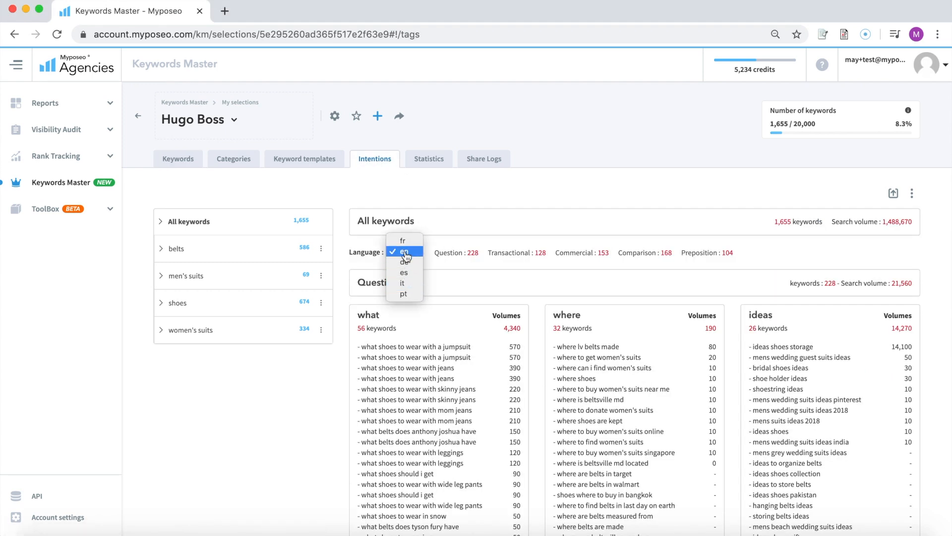
{"action": "left_click", "coordinate": [455, 281]}
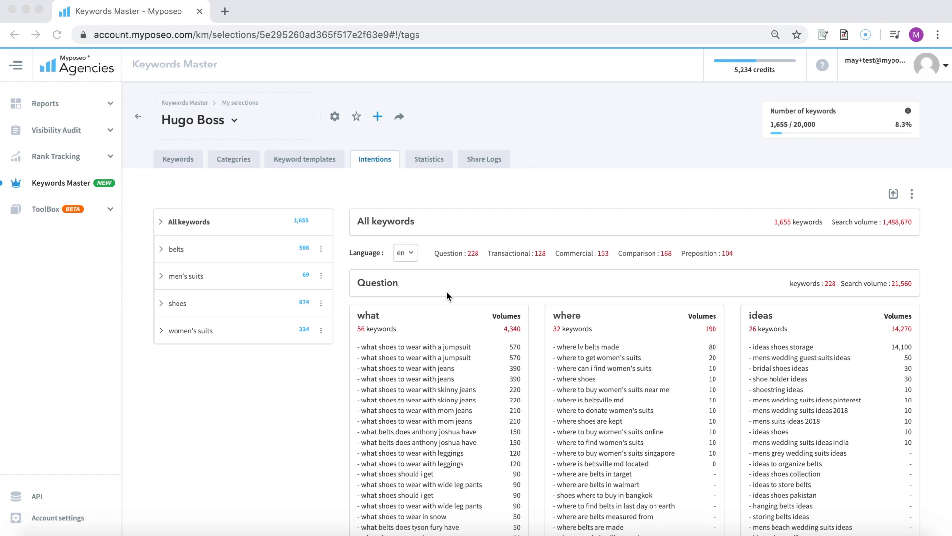
Step: Look through the keyword groups by search intention, comparing the question words and their search volumes
{"action": "scroll", "coordinate": [447, 292], "scroll_direction": "down", "scroll_amount": 2}
{"action": "scroll", "coordinate": [448, 295], "scroll_direction": "down", "scroll_amount": 3}
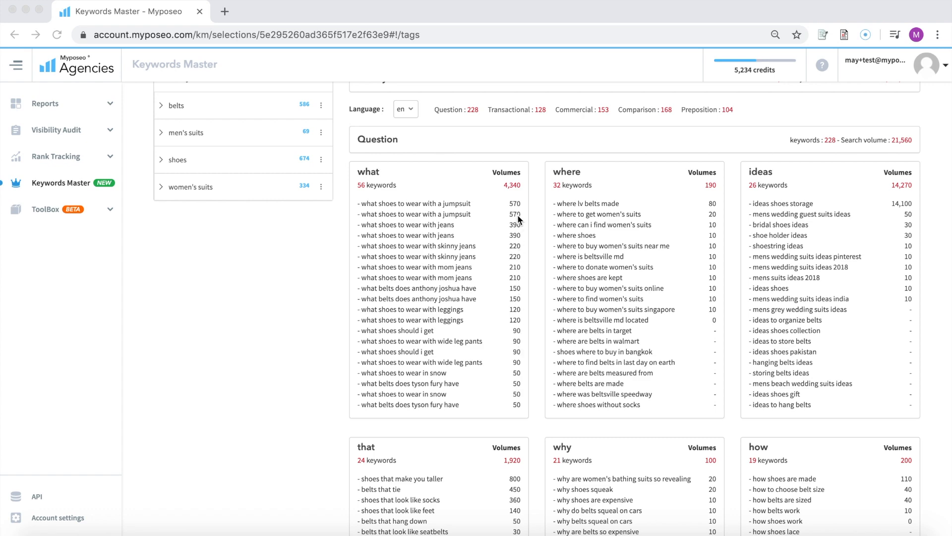
{"action": "scroll", "coordinate": [517, 214], "scroll_direction": "down", "scroll_amount": 7}
{"action": "scroll", "coordinate": [517, 217], "scroll_direction": "down", "scroll_amount": 4}
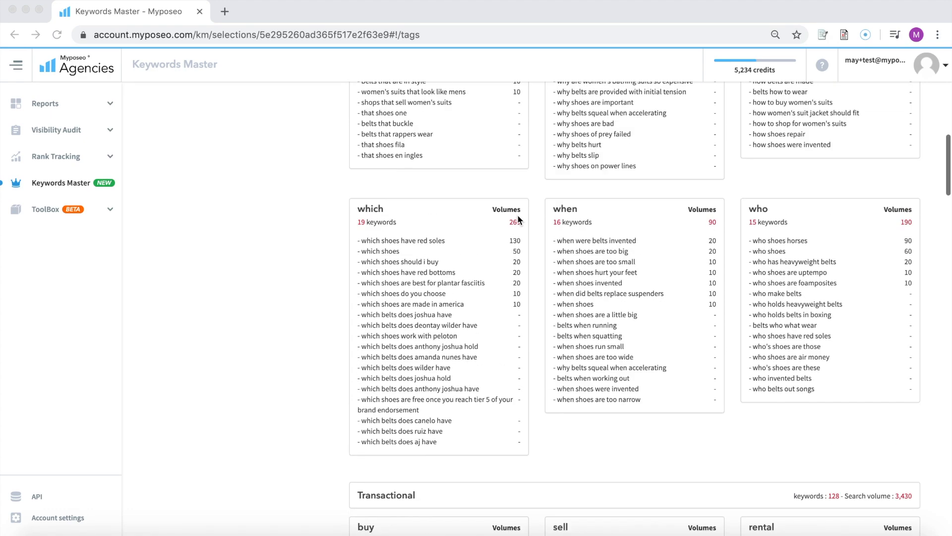
{"action": "scroll", "coordinate": [518, 219], "scroll_direction": "up", "scroll_amount": 15}
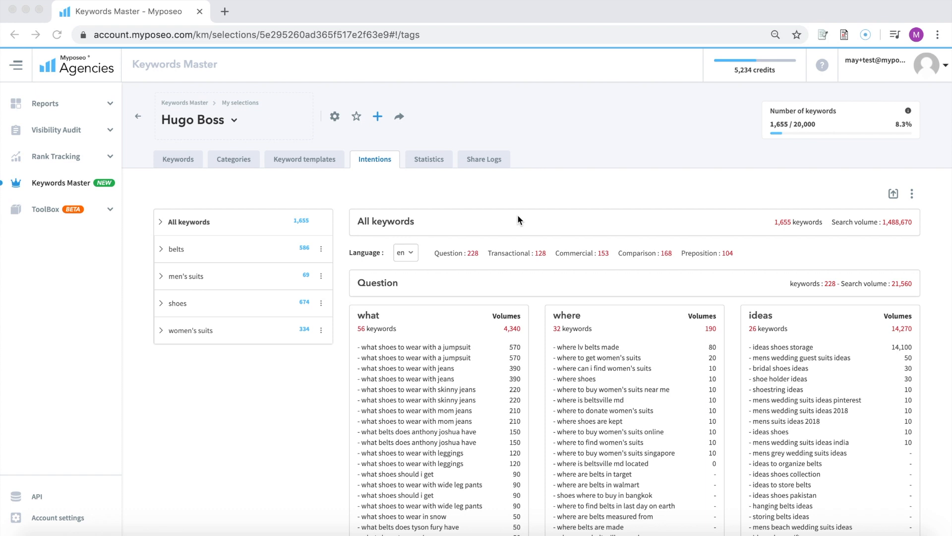
{"action": "scroll", "coordinate": [518, 217], "scroll_direction": "down", "scroll_amount": 8}
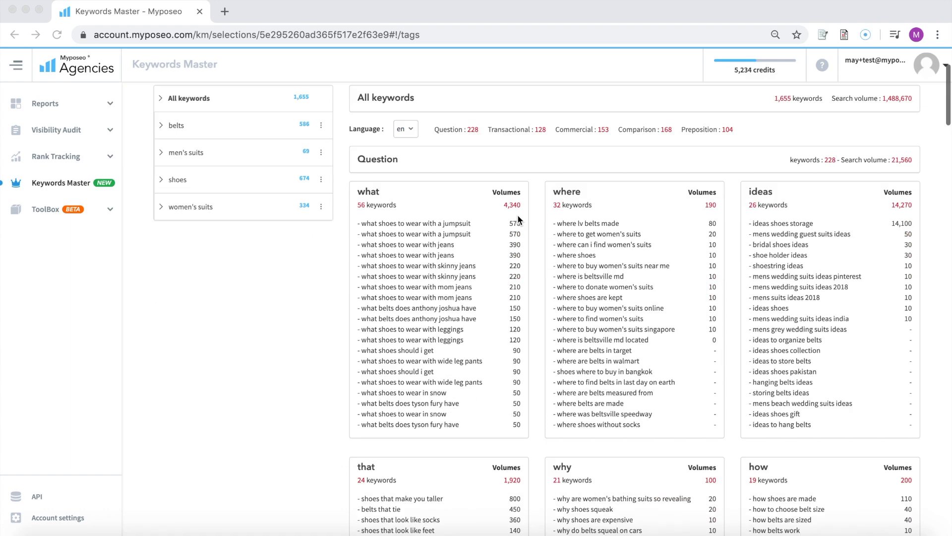
{"action": "scroll", "coordinate": [517, 217], "scroll_direction": "up", "scroll_amount": 8}
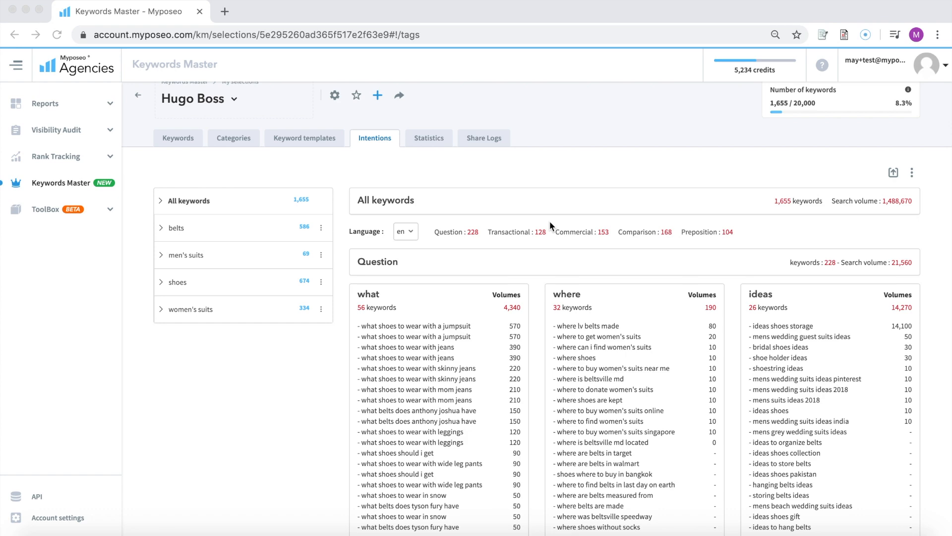
{"action": "scroll", "coordinate": [620, 313], "scroll_direction": "down", "scroll_amount": 3}
{"action": "scroll", "coordinate": [621, 316], "scroll_direction": "down", "scroll_amount": 7}
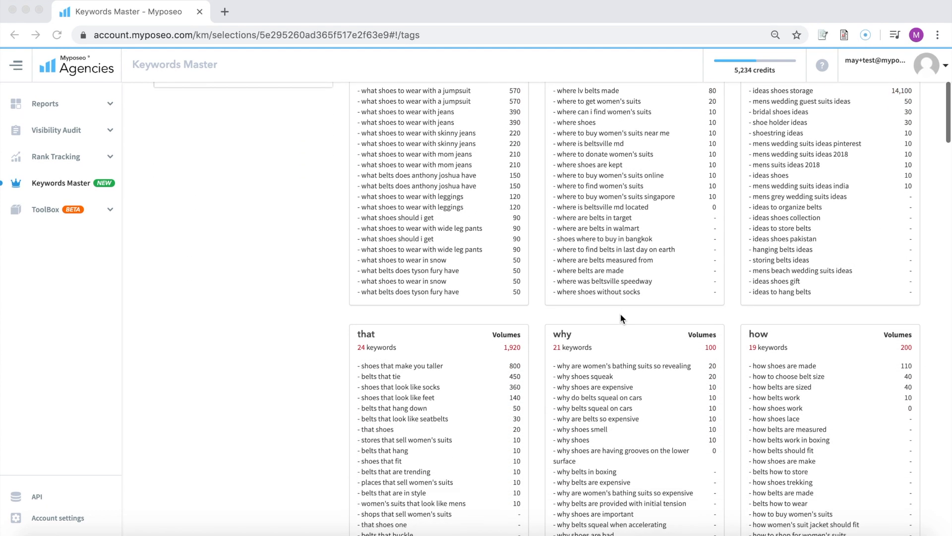
{"action": "scroll", "coordinate": [620, 313], "scroll_direction": "down", "scroll_amount": 1}
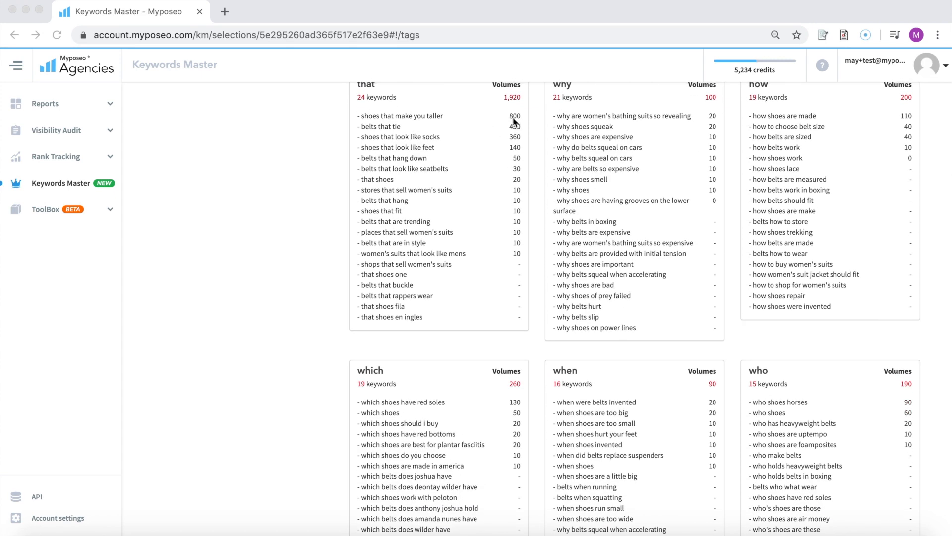
{"action": "scroll", "coordinate": [513, 120], "scroll_direction": "up", "scroll_amount": 7}
{"action": "scroll", "coordinate": [513, 117], "scroll_direction": "up", "scroll_amount": 3}
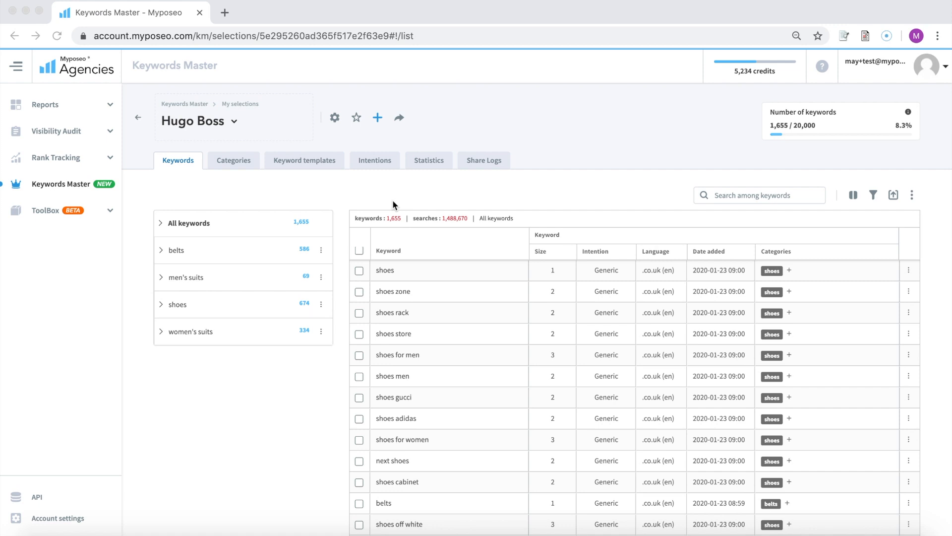
Step: Open the selection's statistics and drill into the shoes category in the distribution of research volumes by categories
{"action": "left_click", "coordinate": [425, 159]}
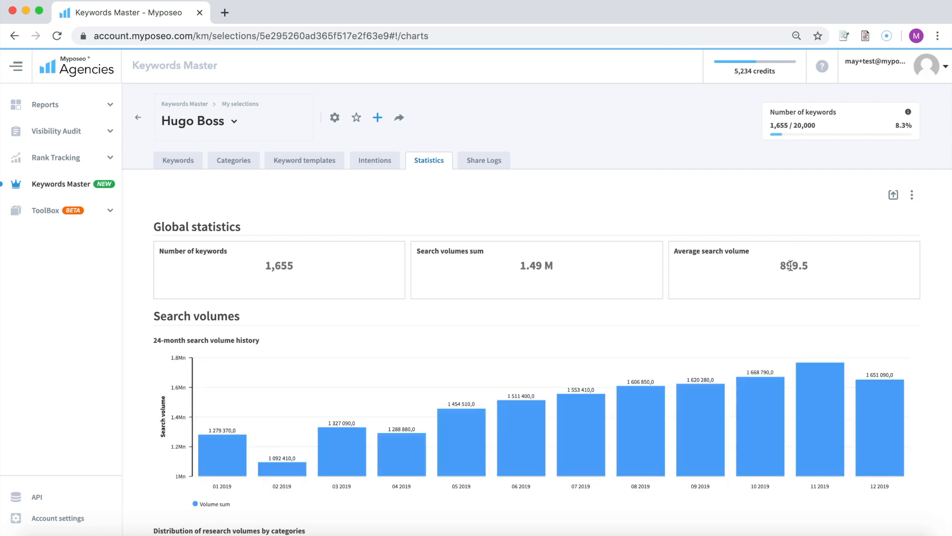
{"action": "scroll", "coordinate": [659, 301], "scroll_direction": "down", "scroll_amount": 3}
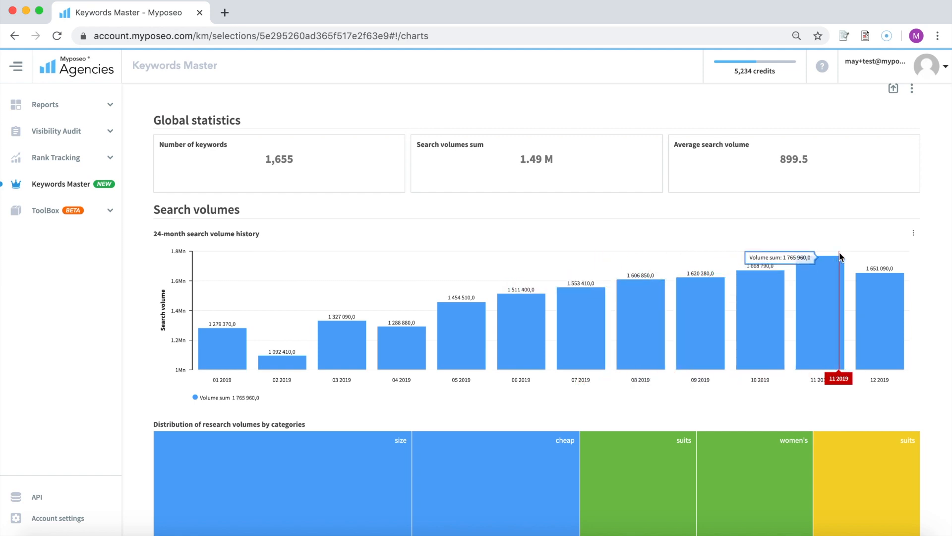
{"action": "scroll", "coordinate": [616, 111], "scroll_direction": "down", "scroll_amount": 5}
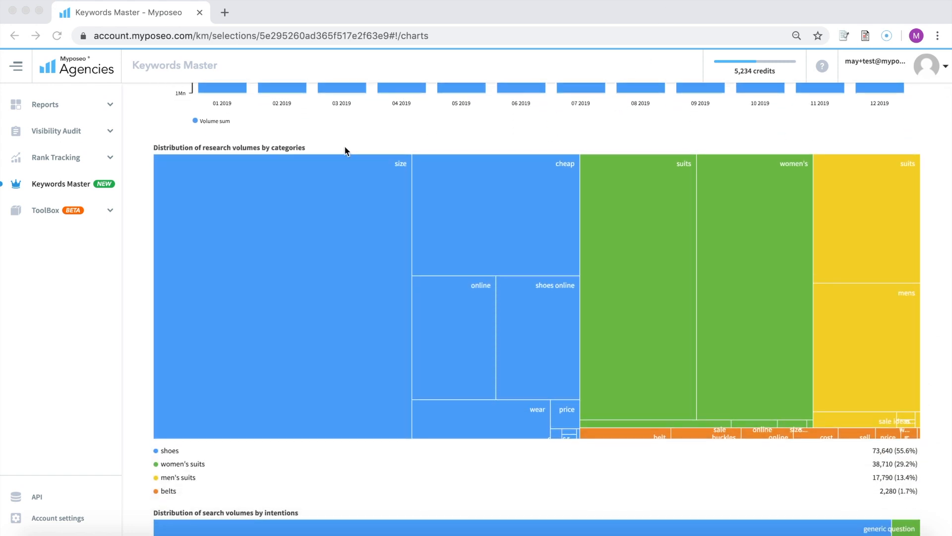
{"action": "left_click", "coordinate": [297, 222]}
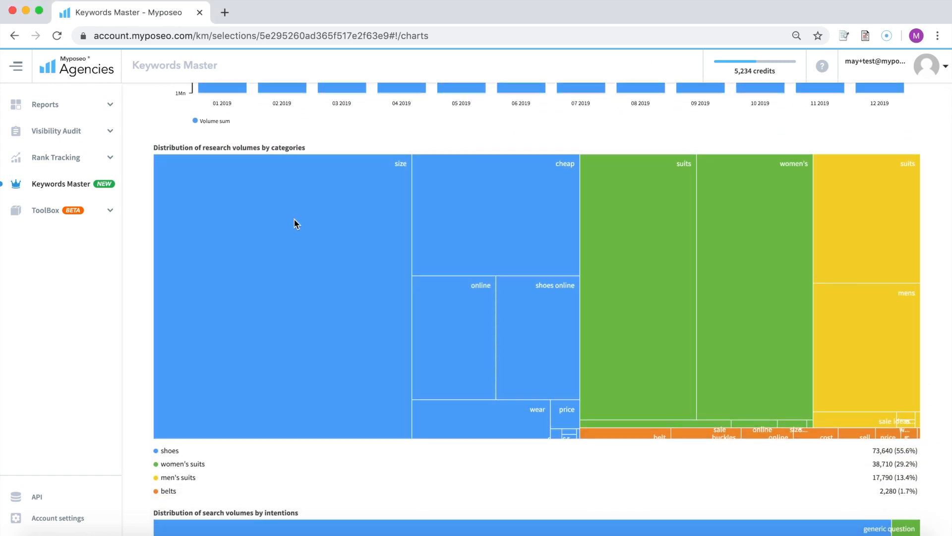
{"action": "left_click", "coordinate": [266, 238]}
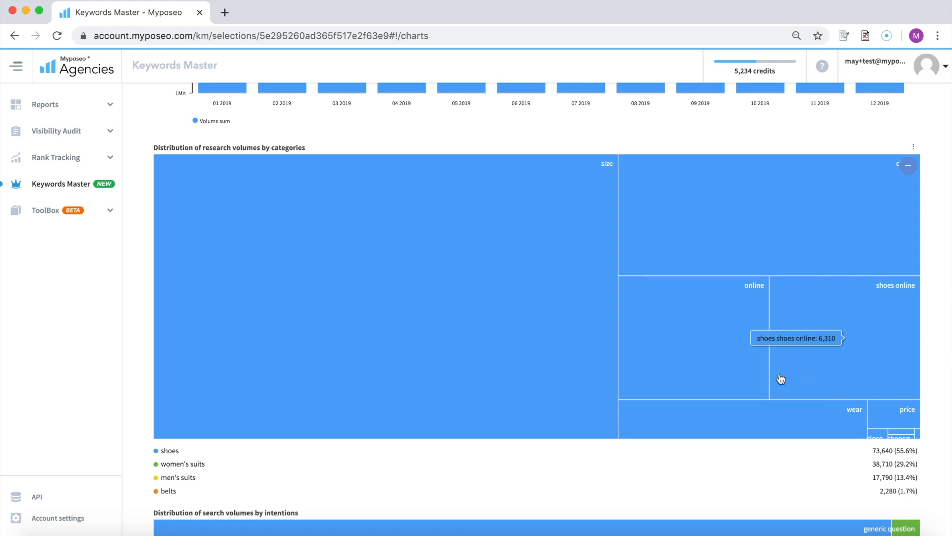
Step: Examine the charts of search volumes by intentions and of keywords by categories and intentions, and return to the global statistics
{"action": "scroll", "coordinate": [768, 374], "scroll_direction": "down", "scroll_amount": 1}
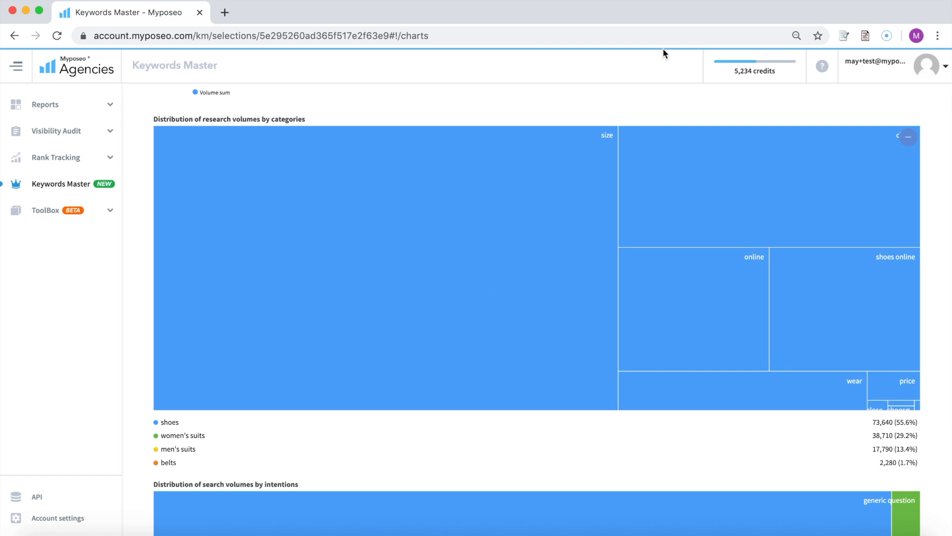
{"action": "scroll", "coordinate": [559, 194], "scroll_direction": "up", "scroll_amount": 1}
{"action": "scroll", "coordinate": [559, 193], "scroll_direction": "down", "scroll_amount": 7}
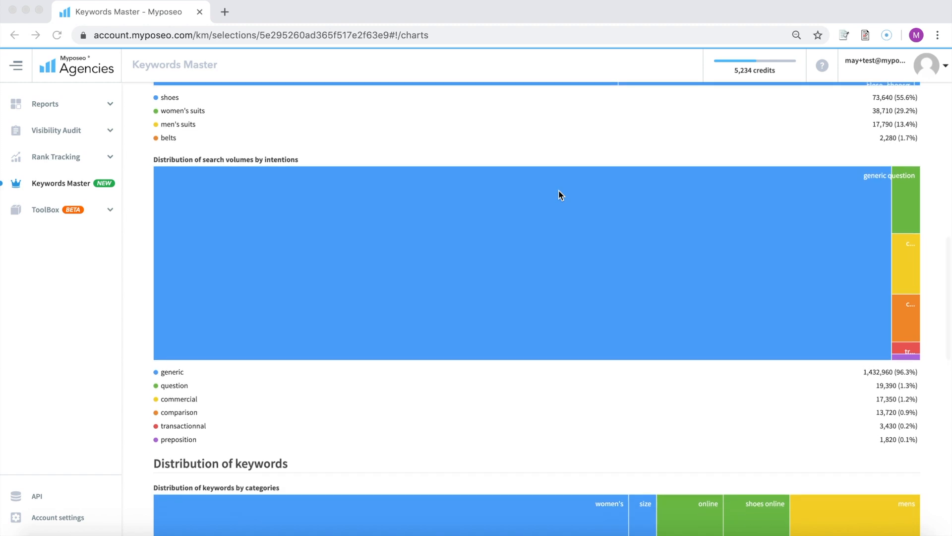
{"action": "left_click", "coordinate": [510, 220]}
{"action": "mouse_move", "coordinate": [476, 230]}
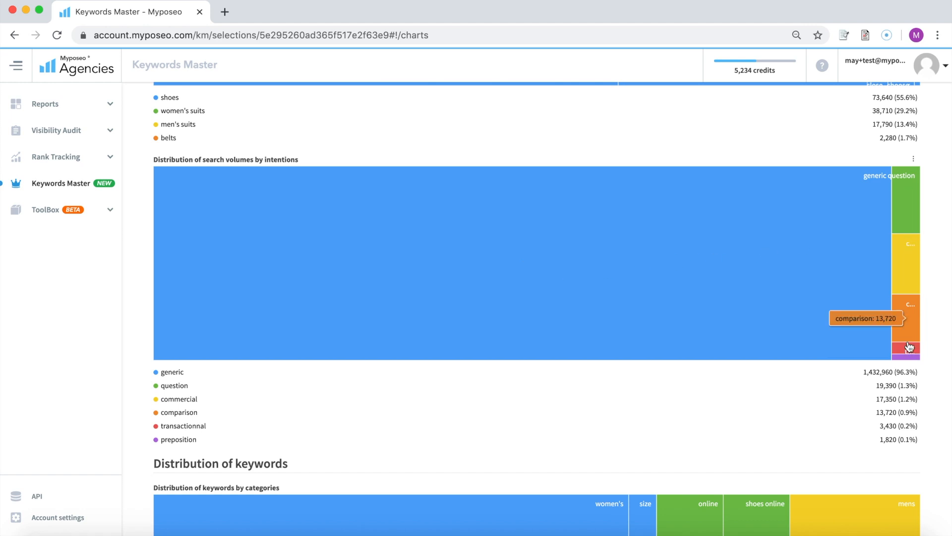
{"action": "scroll", "coordinate": [760, 379], "scroll_direction": "down", "scroll_amount": 3}
{"action": "scroll", "coordinate": [760, 379], "scroll_direction": "down", "scroll_amount": 3}
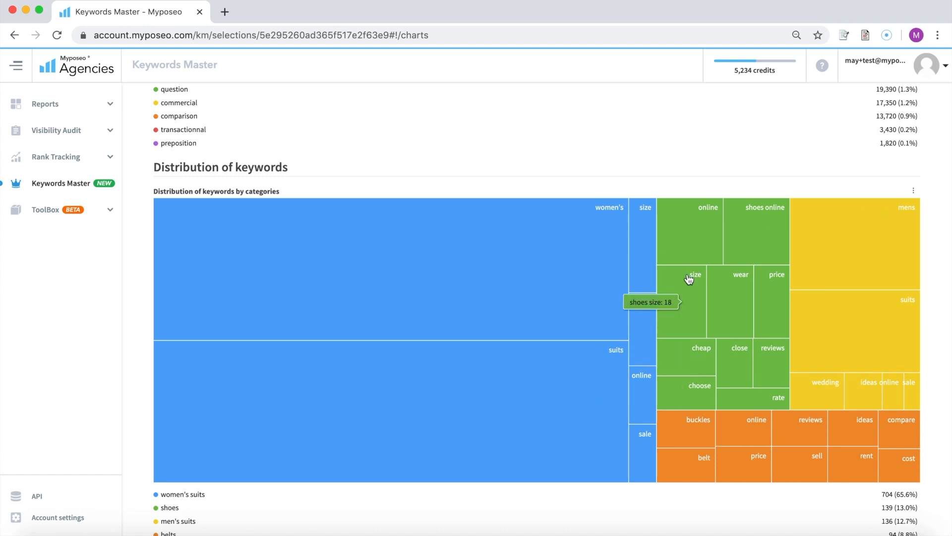
{"action": "scroll", "coordinate": [608, 111], "scroll_direction": "down", "scroll_amount": 4}
{"action": "scroll", "coordinate": [607, 111], "scroll_direction": "down", "scroll_amount": 5}
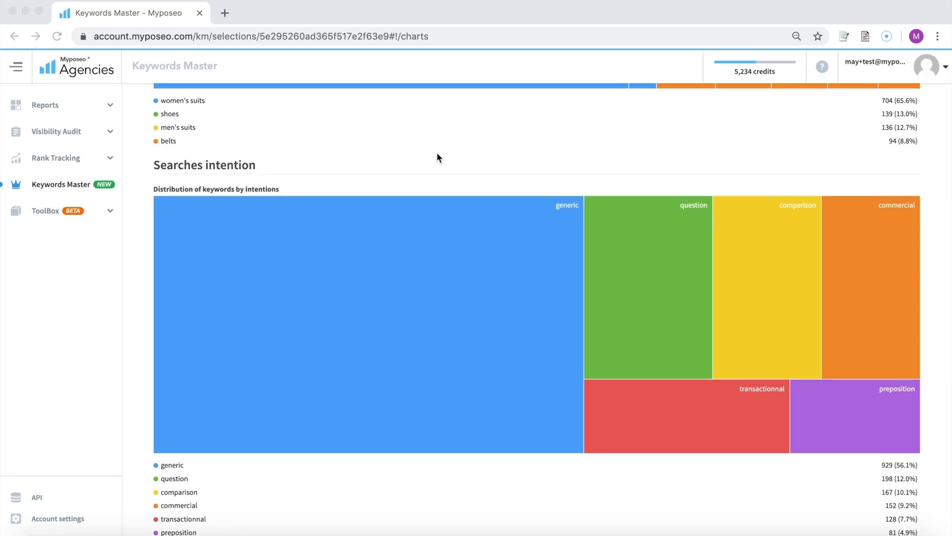
{"action": "scroll", "coordinate": [437, 156], "scroll_direction": "up", "scroll_amount": 8}
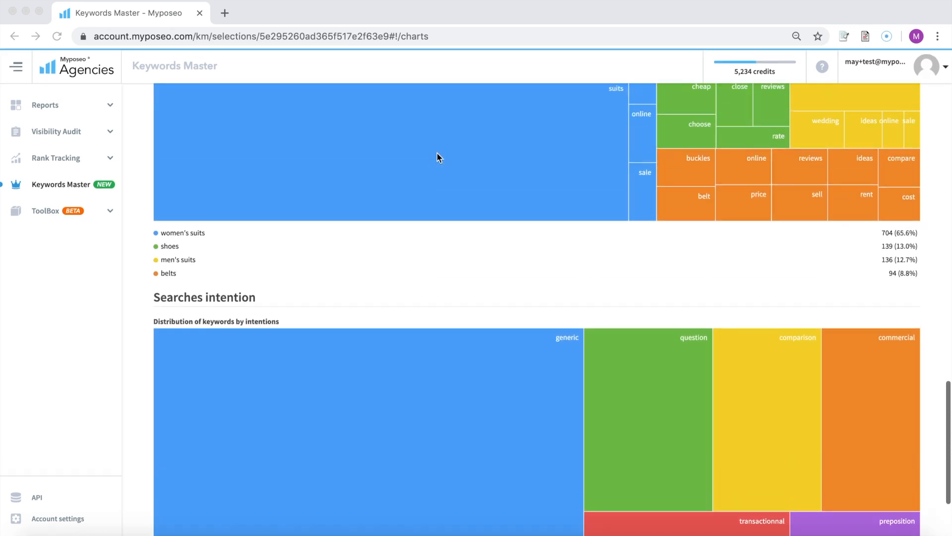
{"action": "scroll", "coordinate": [437, 153], "scroll_direction": "up", "scroll_amount": 15}
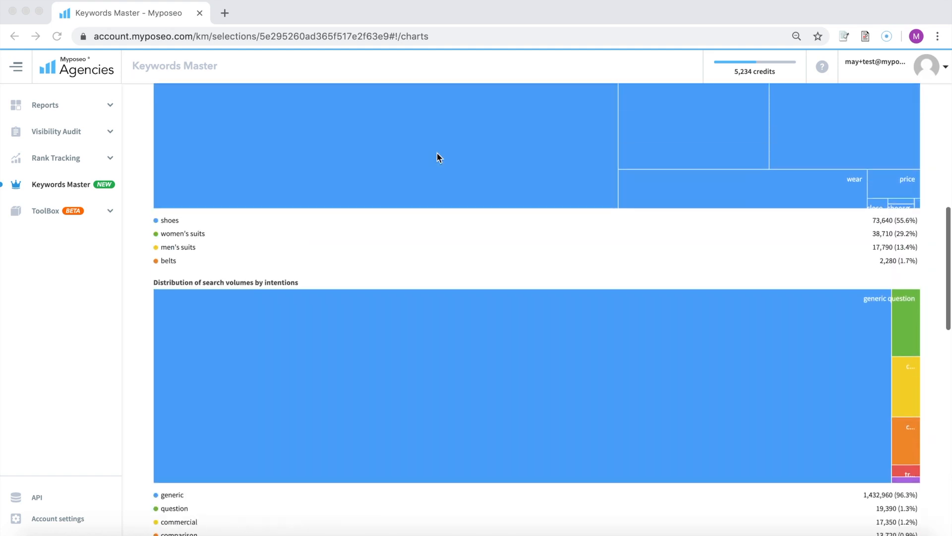
{"action": "scroll", "coordinate": [437, 157], "scroll_direction": "up", "scroll_amount": 5}
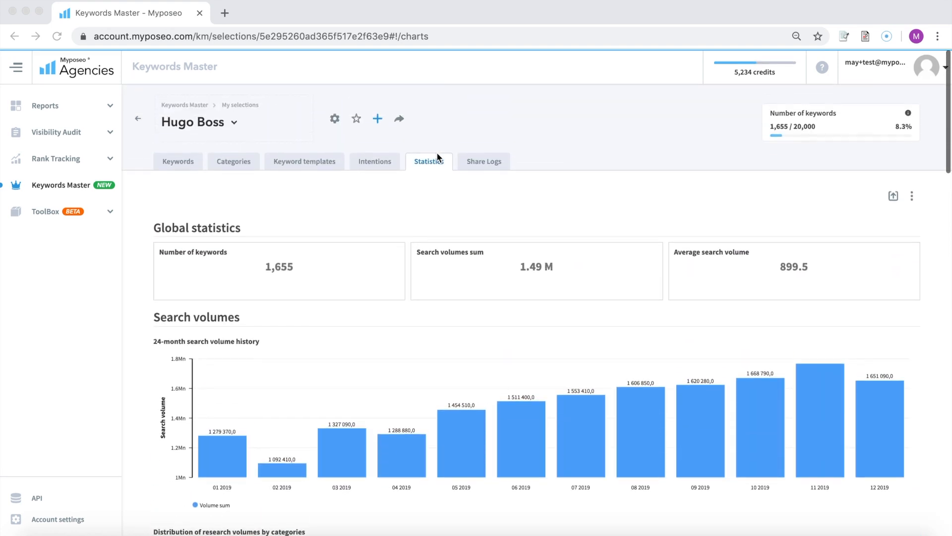